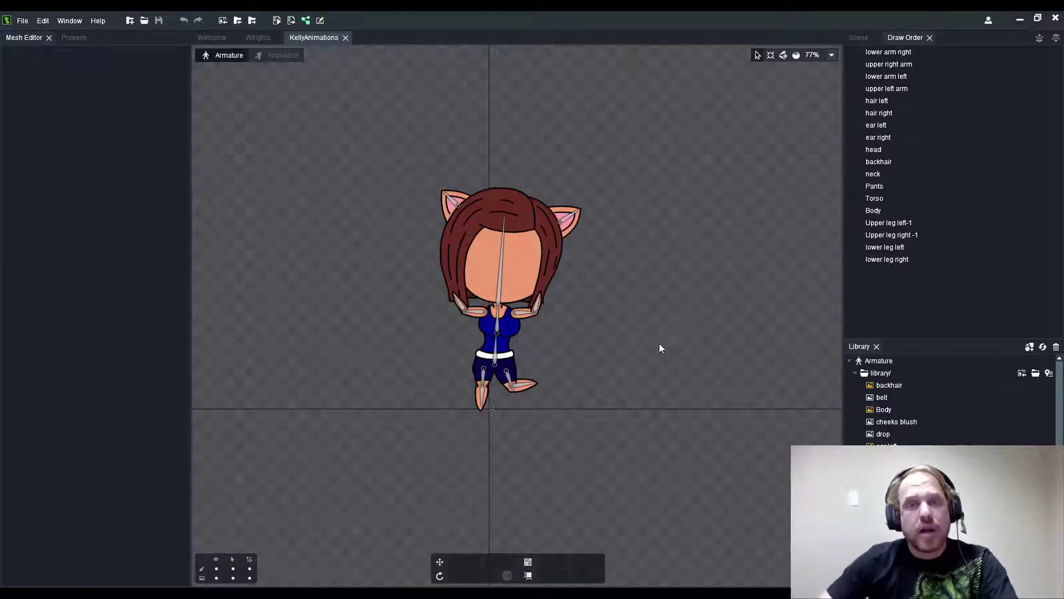
- Scroll the Library panel to find the folded Paper image and select it
{"action": "scroll", "coordinate": [522, 311], "scroll_direction": "up", "scroll_amount": 1}
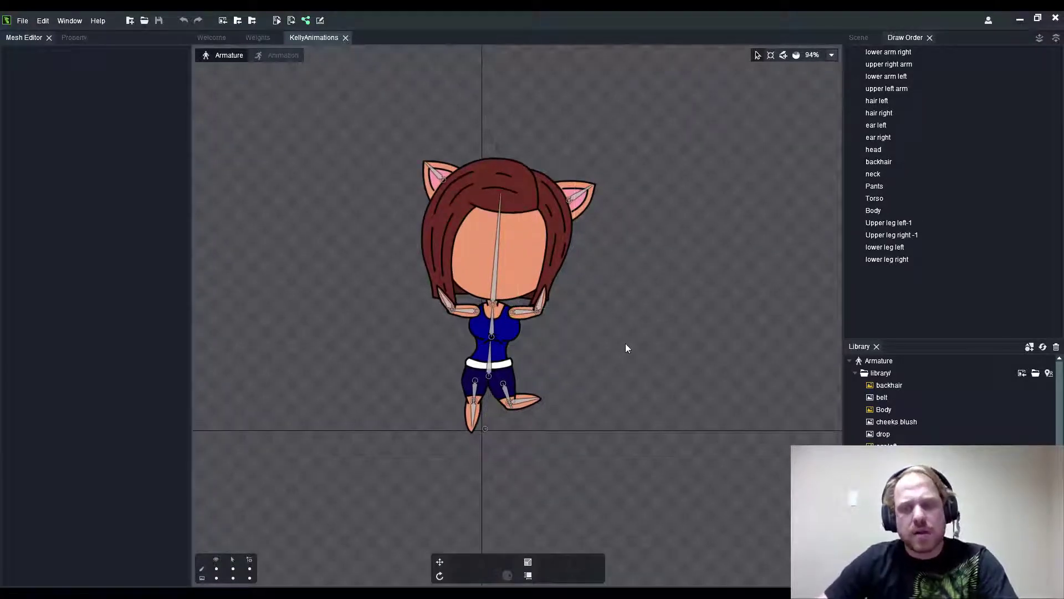
{"action": "left_click", "coordinate": [937, 494]}
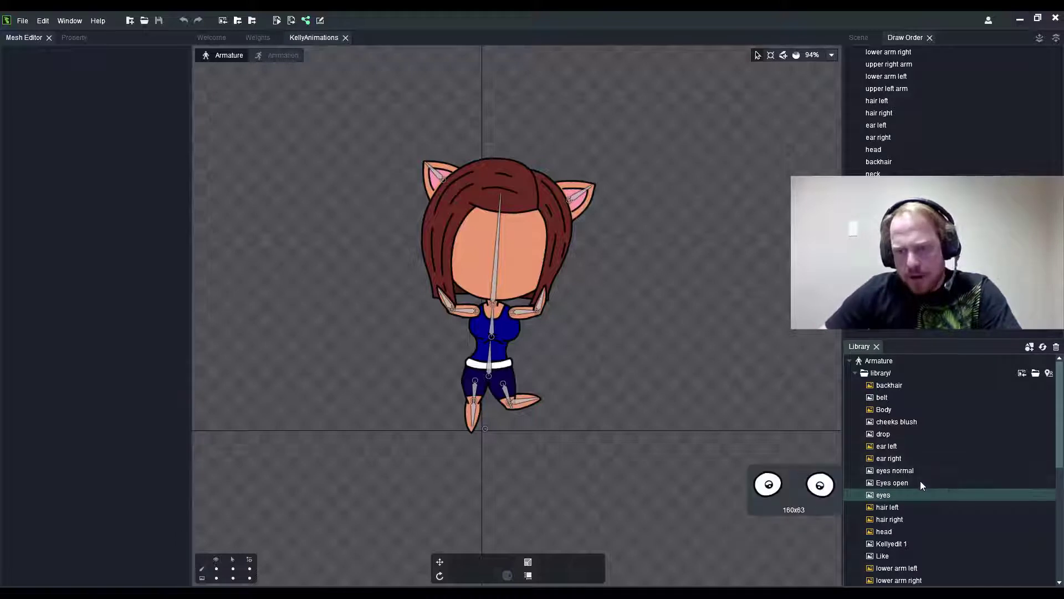
{"action": "mouse_move", "coordinate": [911, 448]}
{"action": "scroll", "coordinate": [915, 466], "scroll_direction": "down", "scroll_amount": 4}
{"action": "mouse_move", "coordinate": [918, 494]}
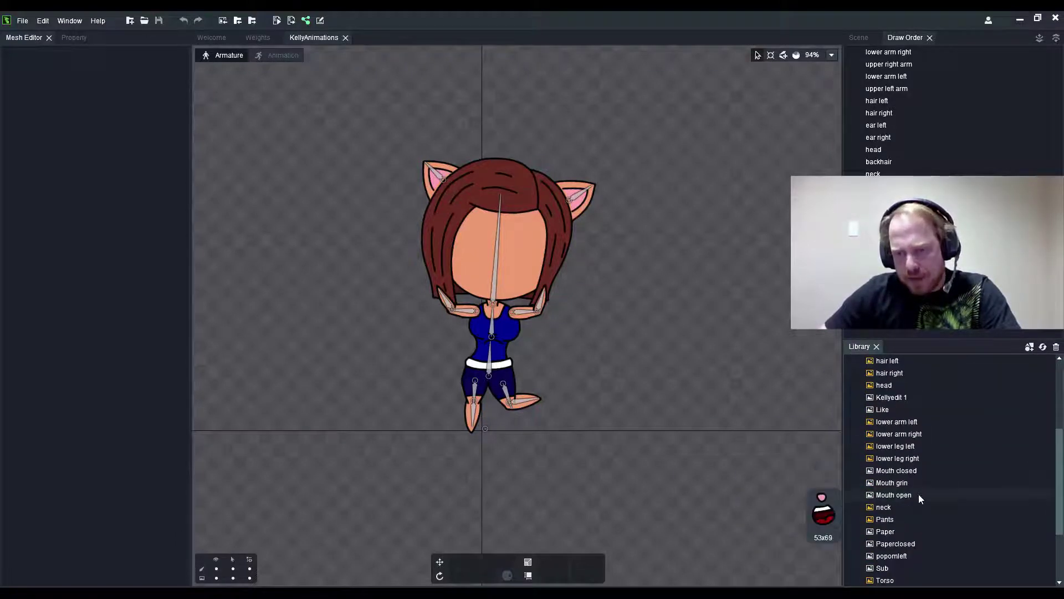
{"action": "left_click", "coordinate": [916, 532]}
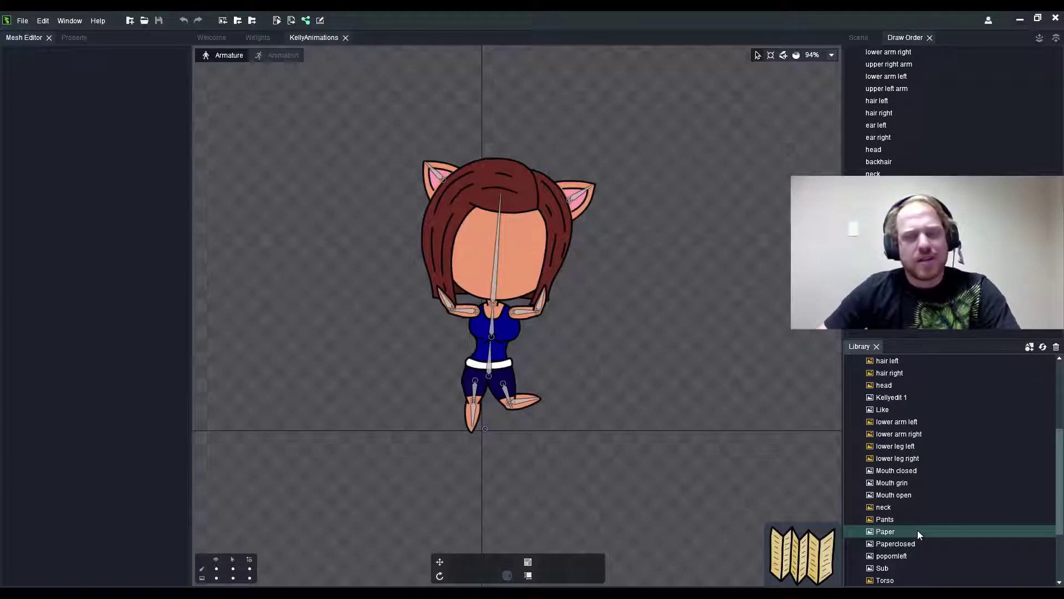
- Drop the Paper image on the stage right of the character, then reselect it and zoom in
{"action": "mouse_move", "coordinate": [918, 530]}
{"action": "left_mouse_down"}
{"action": "mouse_move", "coordinate": [721, 344]}
{"action": "mouse_move", "coordinate": [698, 337]}
{"action": "left_mouse_up"}
{"action": "scroll", "coordinate": [610, 338], "scroll_direction": "down", "scroll_amount": 3}
{"action": "scroll", "coordinate": [678, 347], "scroll_direction": "up", "scroll_amount": 3}
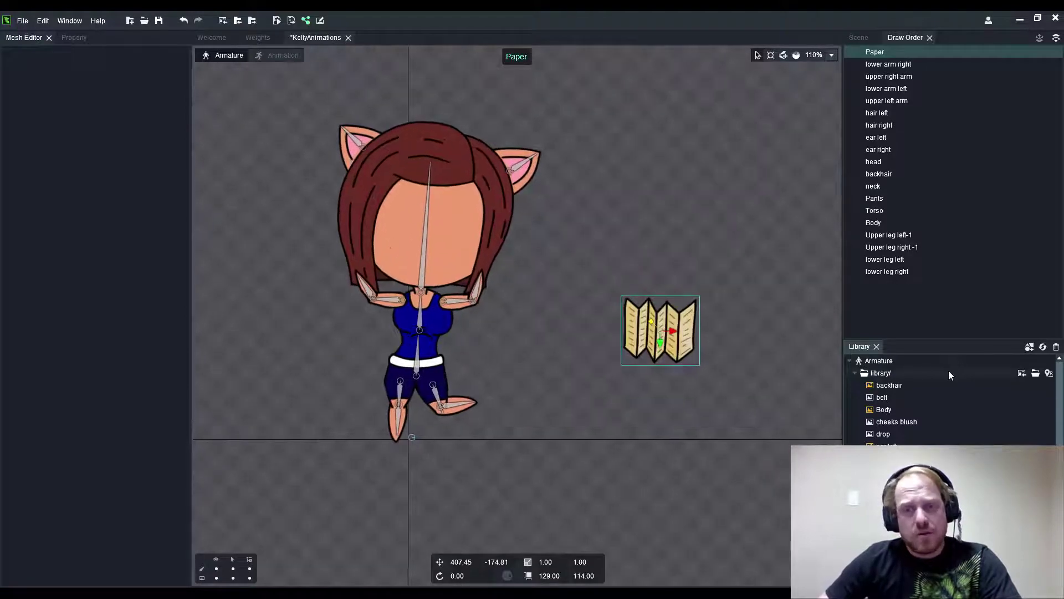
{"action": "left_click", "coordinate": [1003, 373]}
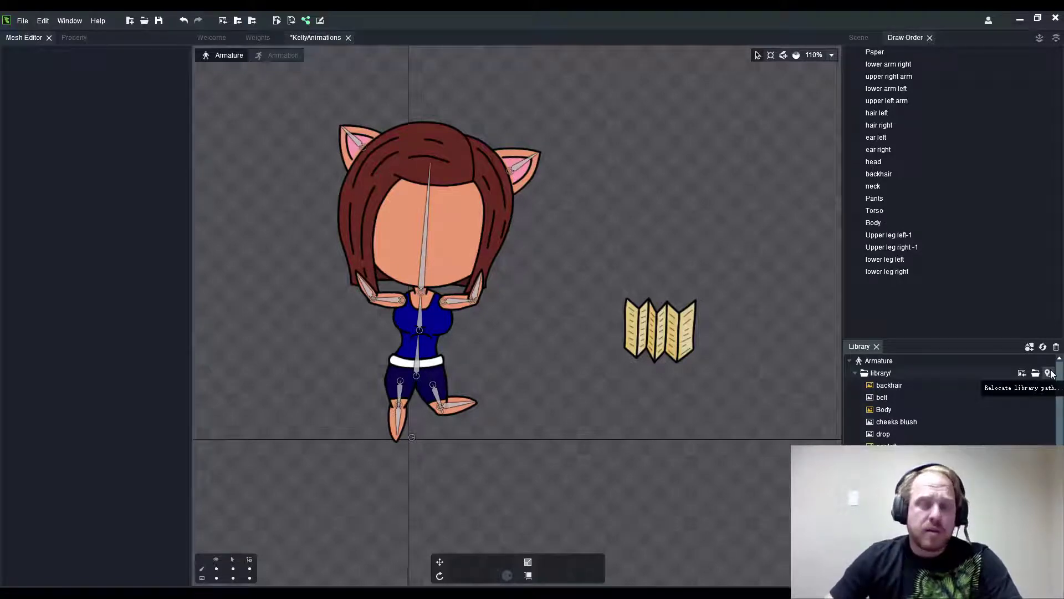
{"action": "left_click", "coordinate": [679, 335]}
{"action": "scroll", "coordinate": [663, 344], "scroll_direction": "up", "scroll_amount": 3}
- Widen the mesh editing area and centre the view on the Paper image
{"action": "left_click_drag", "start_coordinate": [223, 205], "coordinate": [508, 222]}
{"action": "key", "text": "f"}
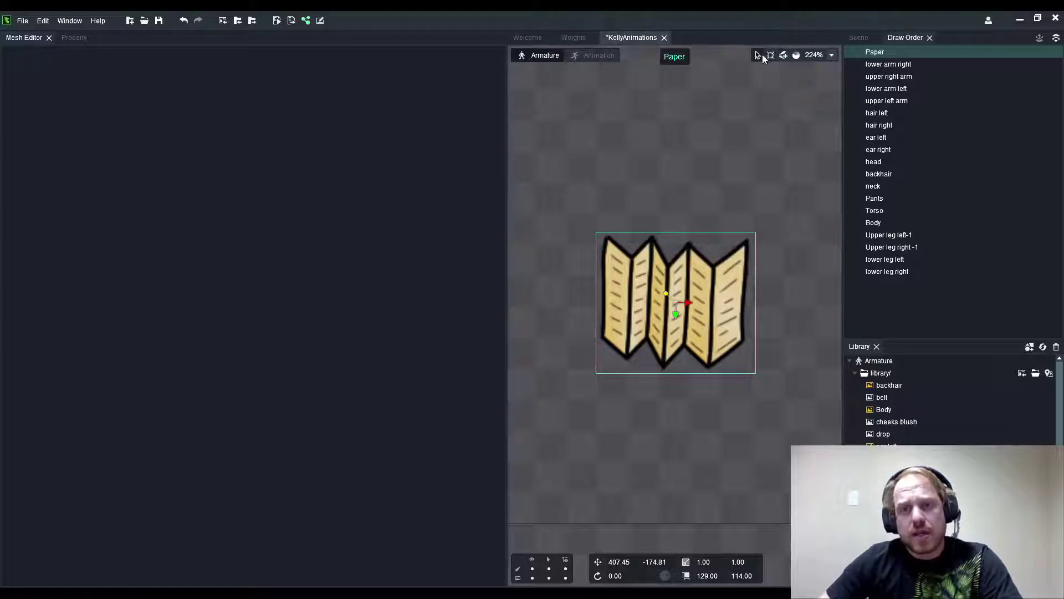
{"action": "scroll", "coordinate": [798, 227], "scroll_direction": "down", "scroll_amount": 8}
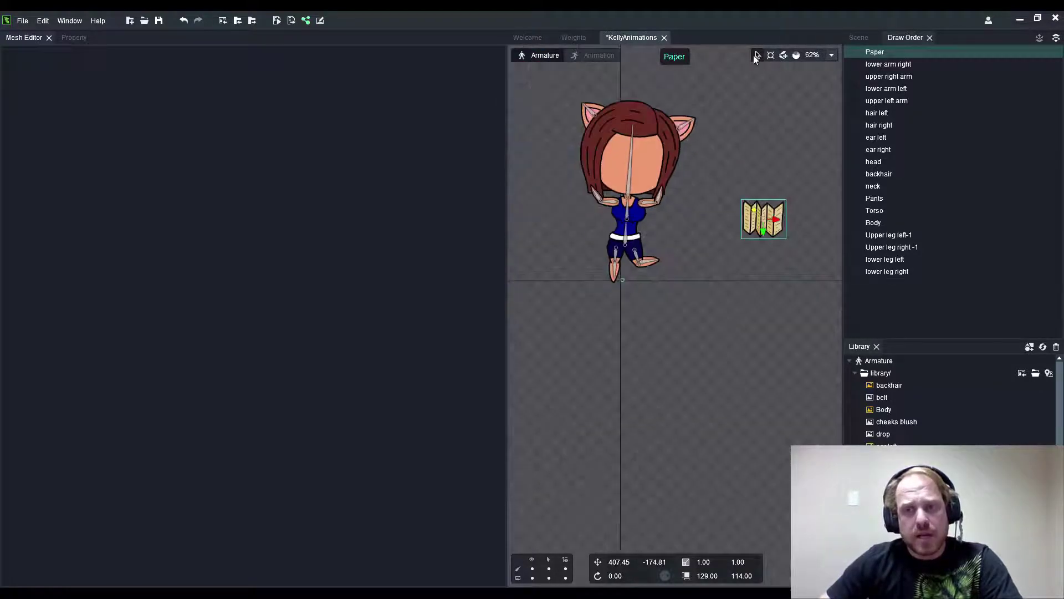
{"action": "scroll", "coordinate": [663, 184], "scroll_direction": "up", "scroll_amount": 6}
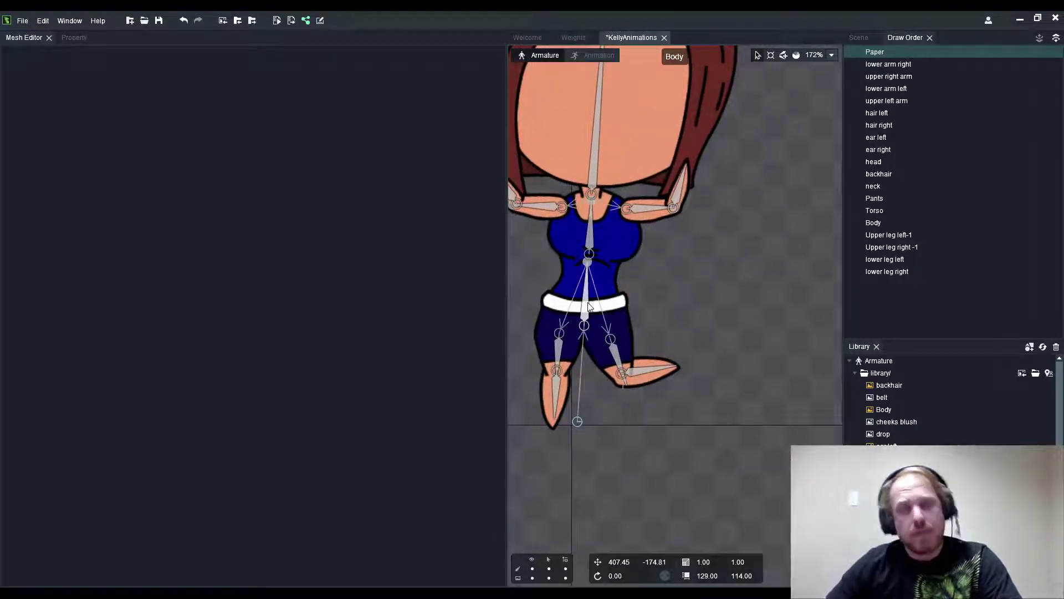
{"action": "scroll", "coordinate": [557, 238], "scroll_direction": "down", "scroll_amount": 4}
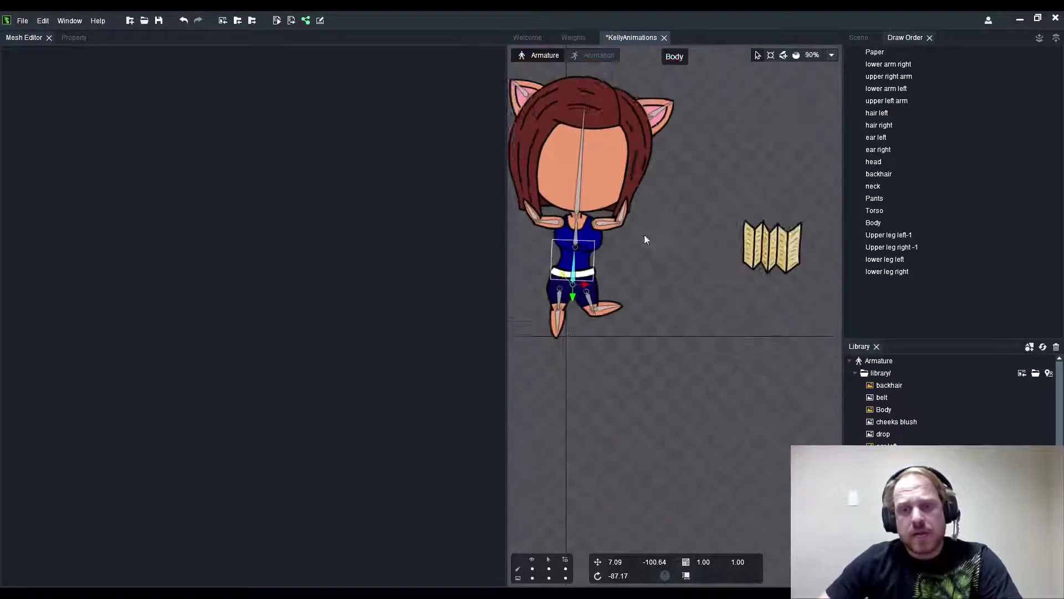
{"action": "scroll", "coordinate": [820, 222], "scroll_direction": "up", "scroll_amount": 3}
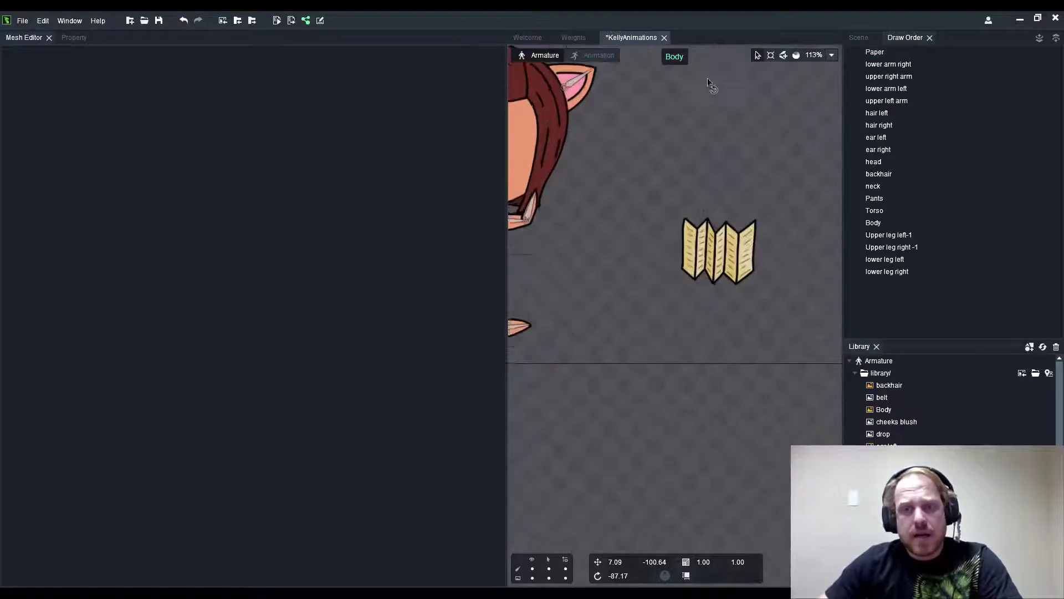
- Draw a bone rising from the bottom centre of the Paper image
{"action": "left_click", "coordinate": [783, 55]}
{"action": "scroll", "coordinate": [698, 300], "scroll_direction": "up", "scroll_amount": 5}
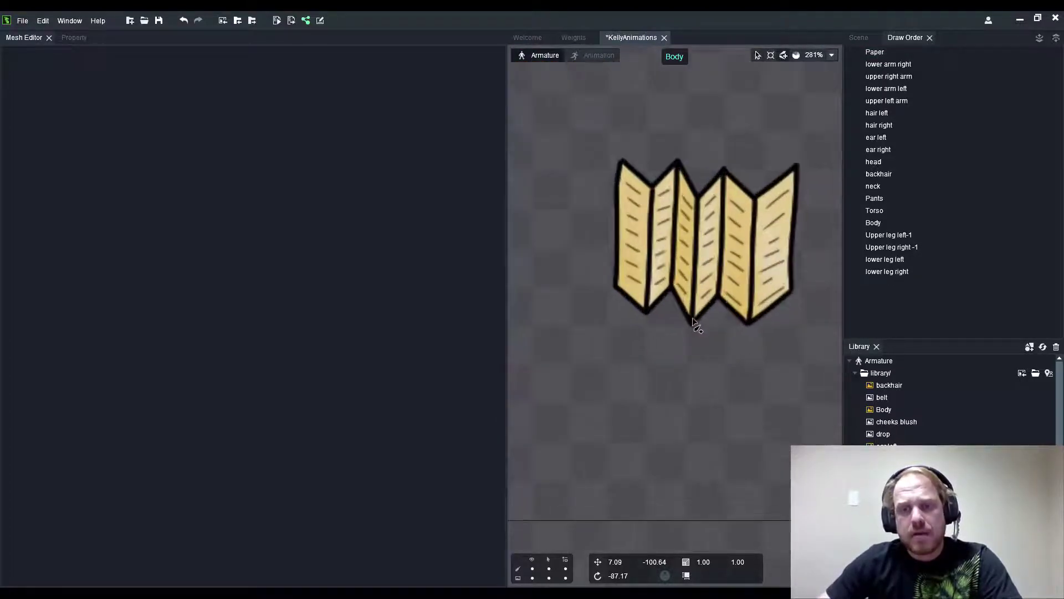
{"action": "left_click_drag", "start_coordinate": [693, 321], "coordinate": [697, 199]}
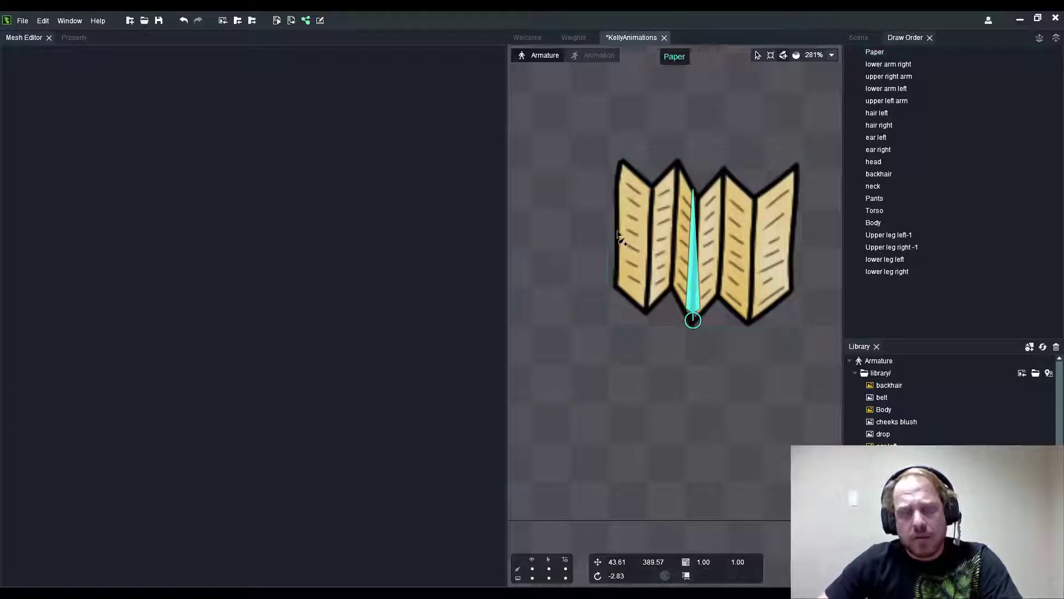
- Reselect Paper and convert it to a mesh from its slot properties
{"action": "left_click", "coordinate": [772, 195]}
{"action": "left_click", "coordinate": [776, 283]}
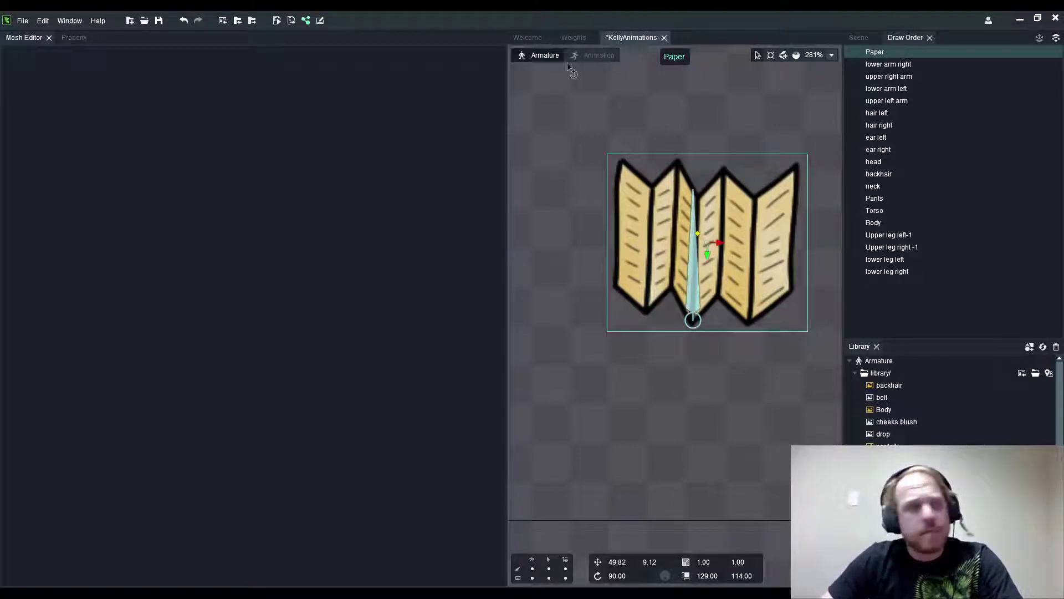
{"action": "left_click", "coordinate": [75, 41]}
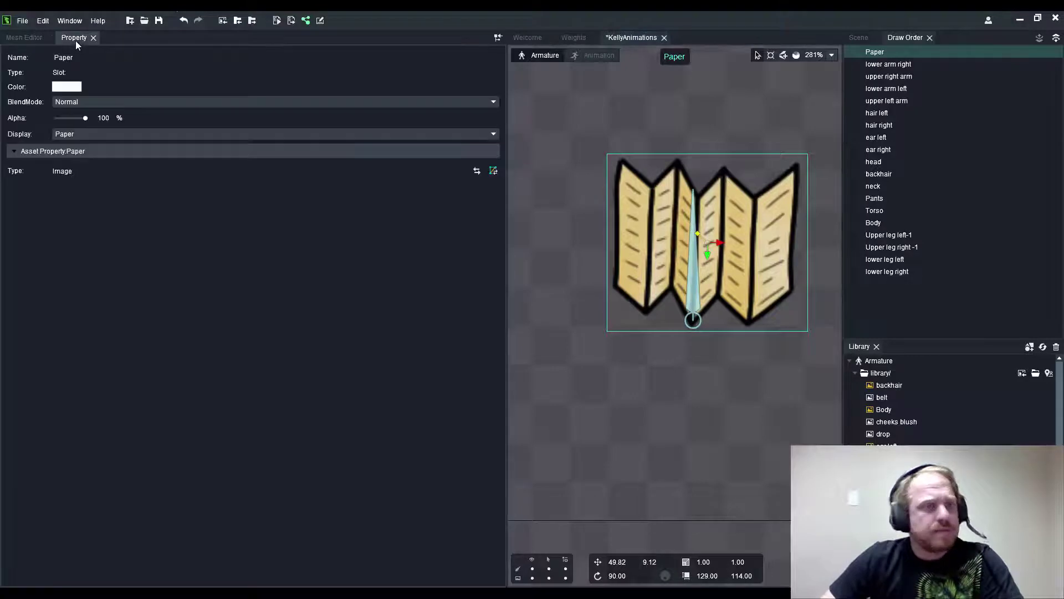
{"action": "left_click", "coordinate": [493, 171]}
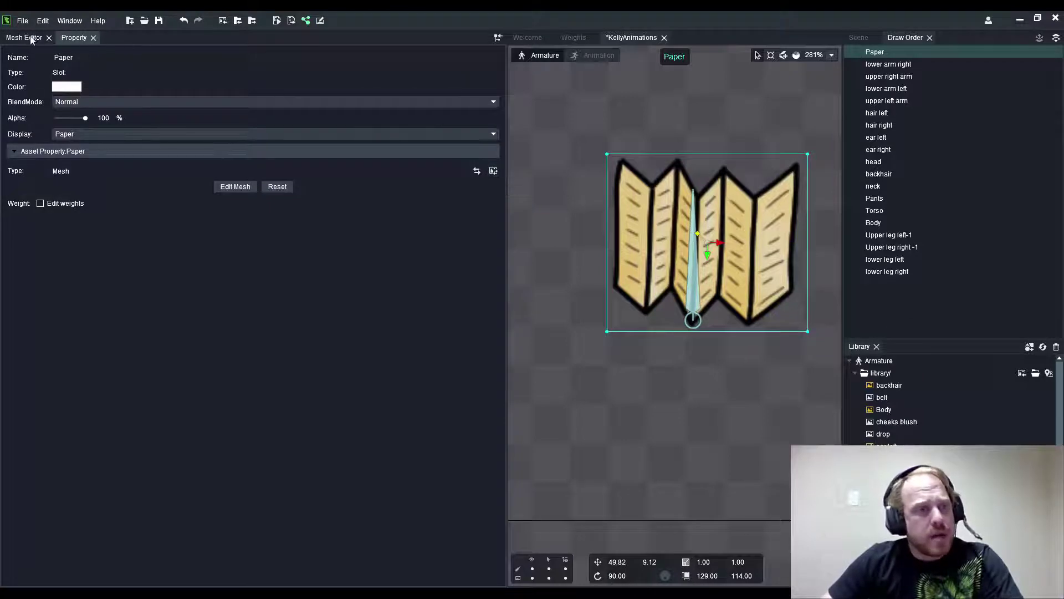
- Open the Paper mesh in the Mesh Editor and zoom in on it
{"action": "left_click", "coordinate": [31, 37]}
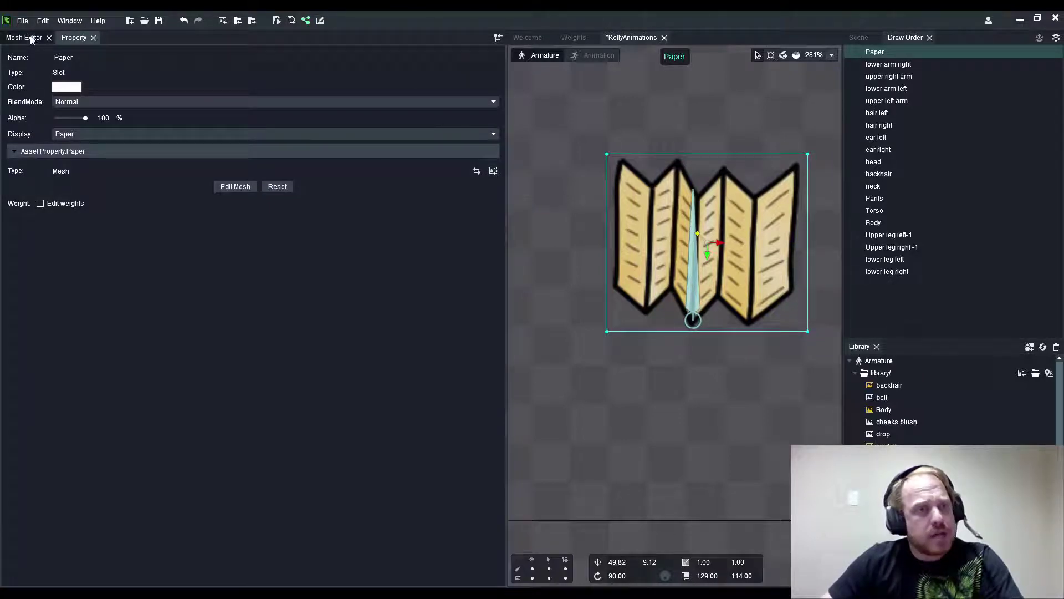
{"action": "left_click", "coordinate": [76, 21]}
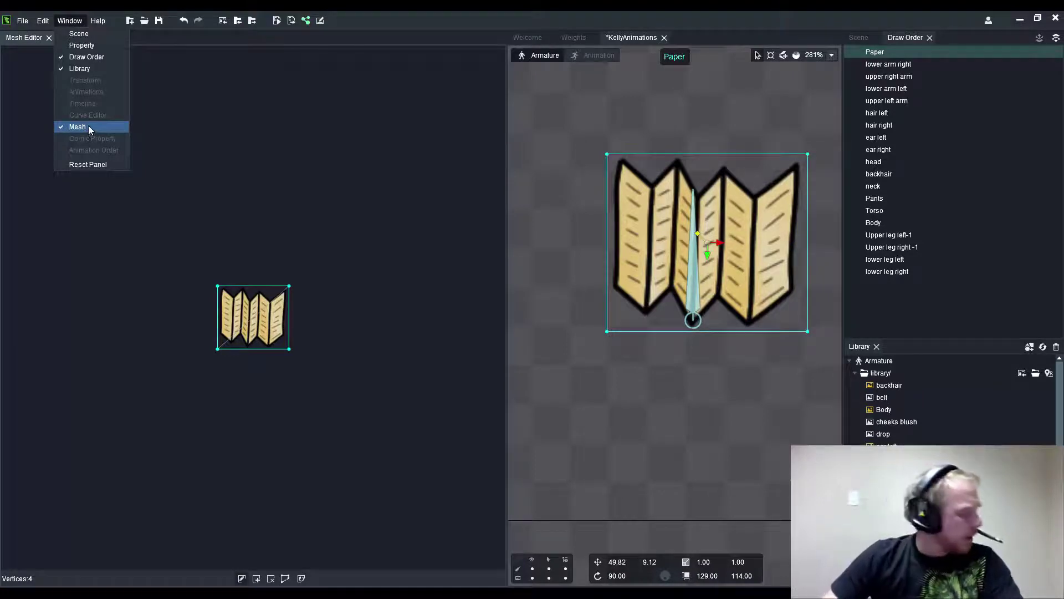
{"action": "left_click", "coordinate": [195, 355]}
{"action": "scroll", "coordinate": [195, 357], "scroll_direction": "up", "scroll_amount": 4}
{"action": "scroll", "coordinate": [250, 346], "scroll_direction": "up", "scroll_amount": 1}
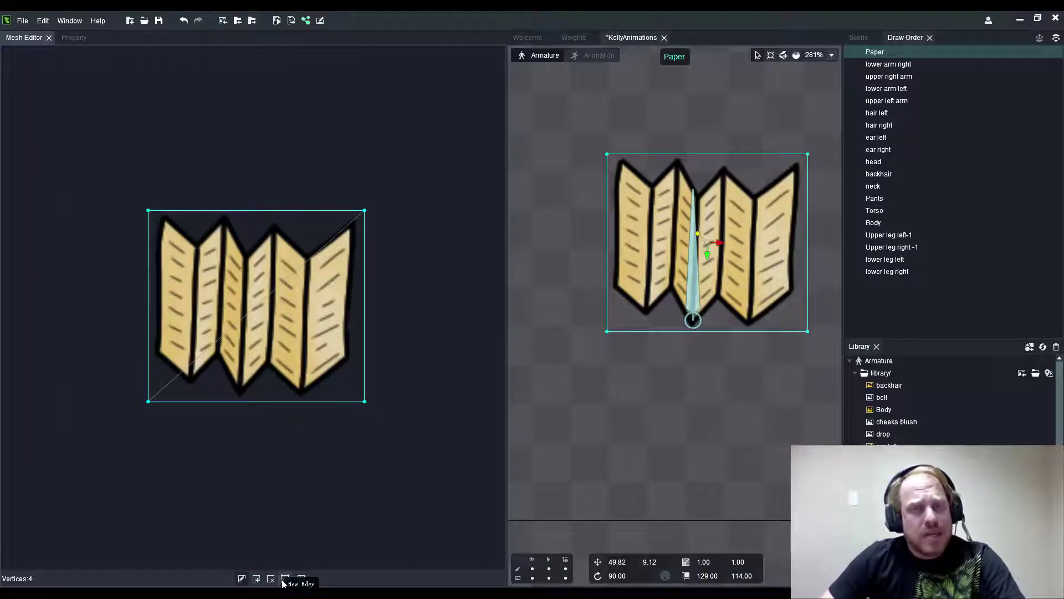
- Outline the mesh from the bottom edge, up the right side and across the top fold peaks and valleys
{"action": "left_click", "coordinate": [285, 578]}
{"action": "left_click", "coordinate": [308, 400]}
{"action": "scroll", "coordinate": [305, 402], "scroll_direction": "up", "scroll_amount": 3}
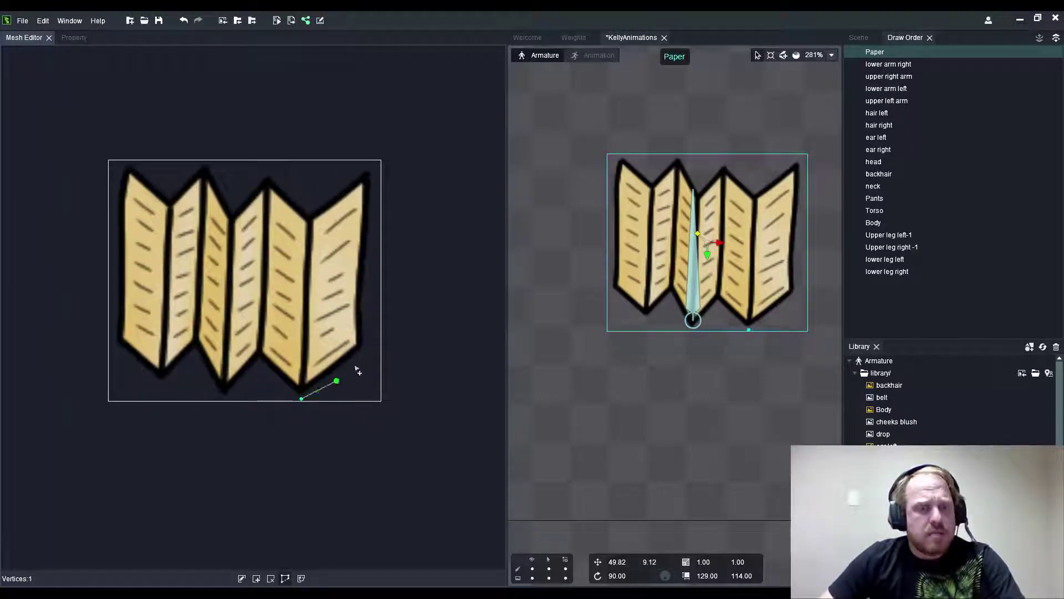
{"action": "left_click", "coordinate": [368, 347]}
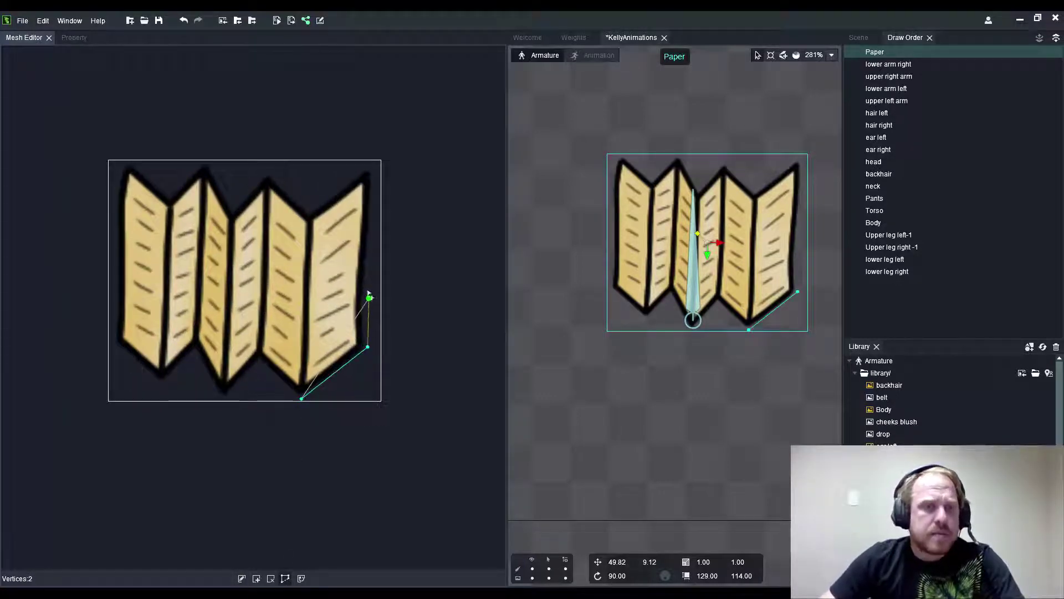
{"action": "scroll", "coordinate": [369, 291], "scroll_direction": "up", "scroll_amount": 1}
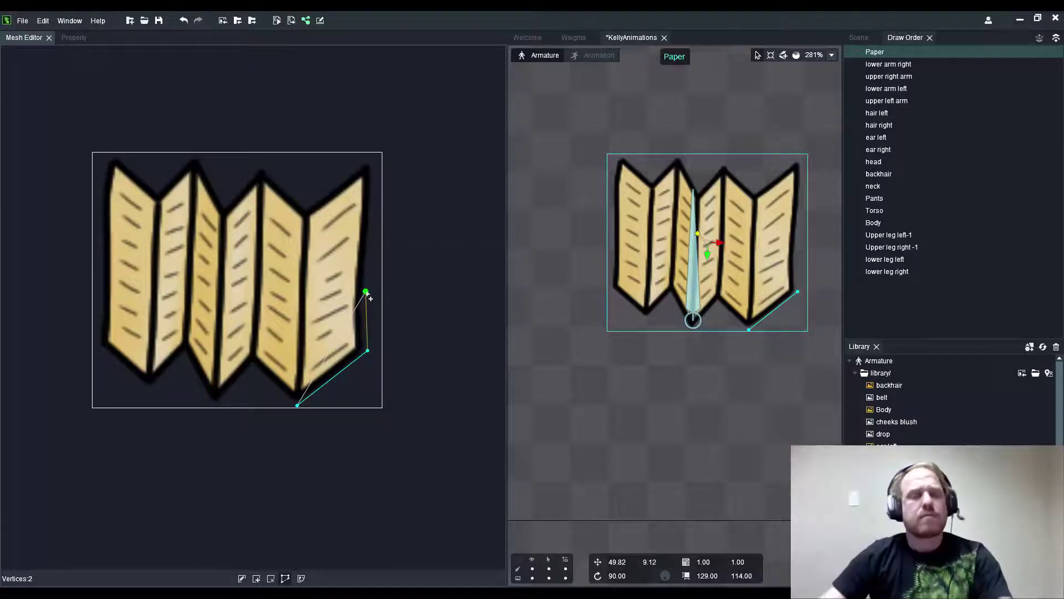
{"action": "left_click", "coordinate": [366, 291]}
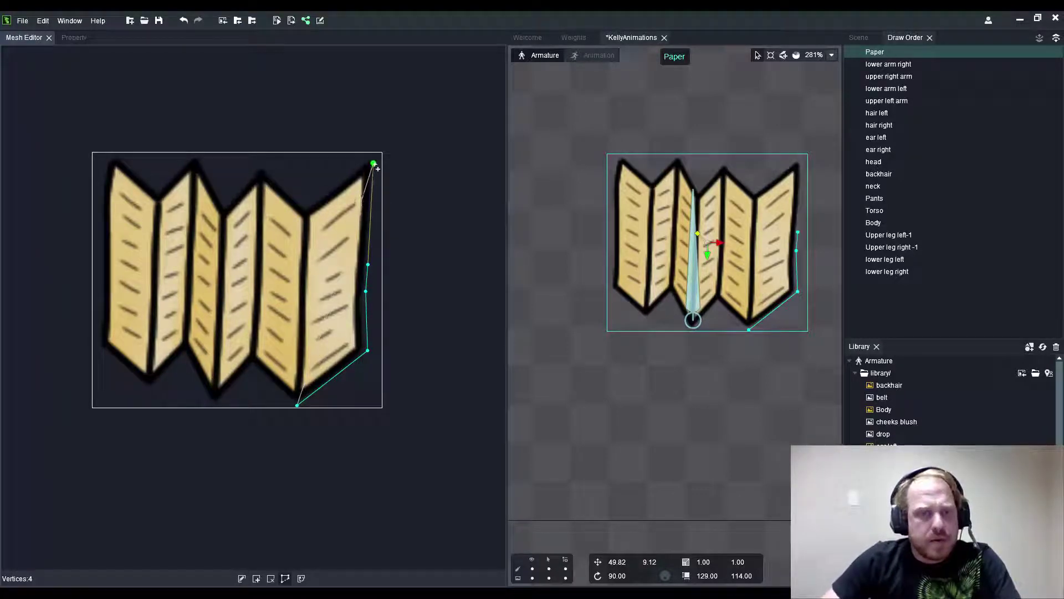
{"action": "left_click", "coordinate": [373, 161]}
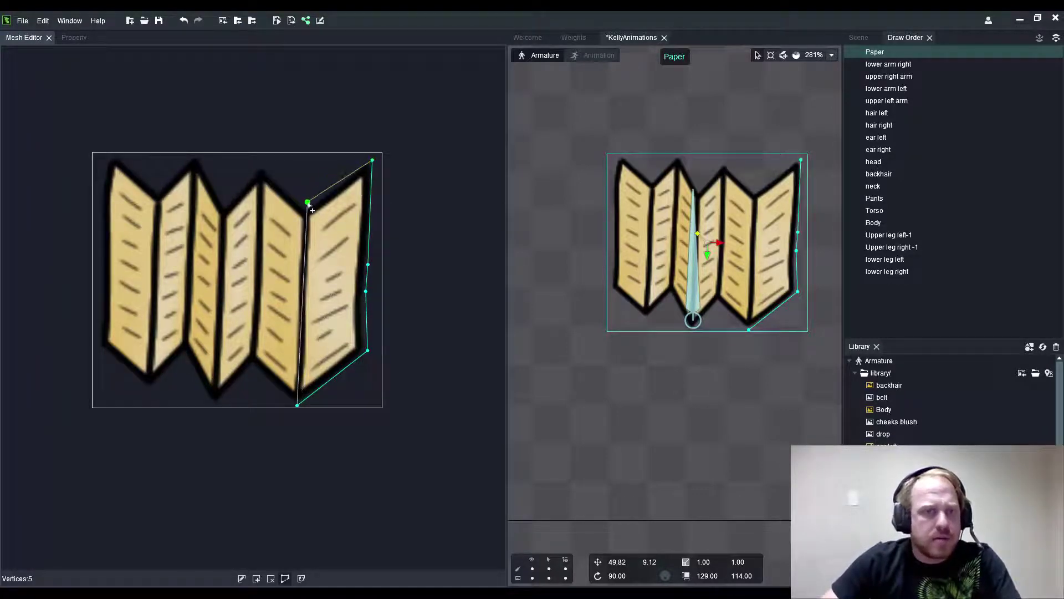
{"action": "left_click", "coordinate": [308, 206]}
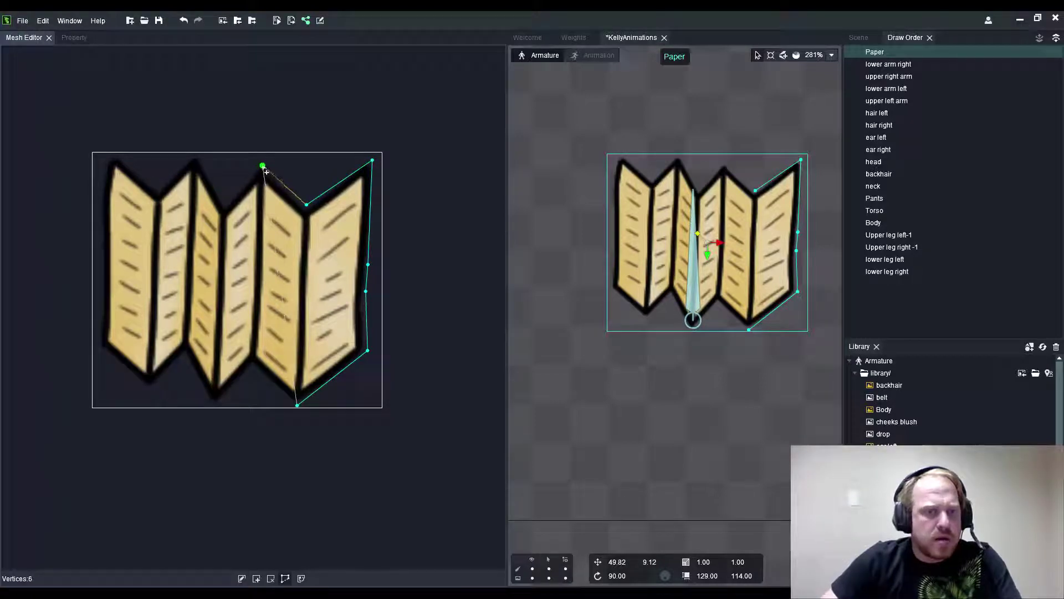
{"action": "left_click", "coordinate": [262, 164]}
{"action": "left_click", "coordinate": [225, 202]}
{"action": "left_click", "coordinate": [198, 152]}
{"action": "left_click", "coordinate": [158, 191]}
{"action": "left_click", "coordinate": [111, 152]}
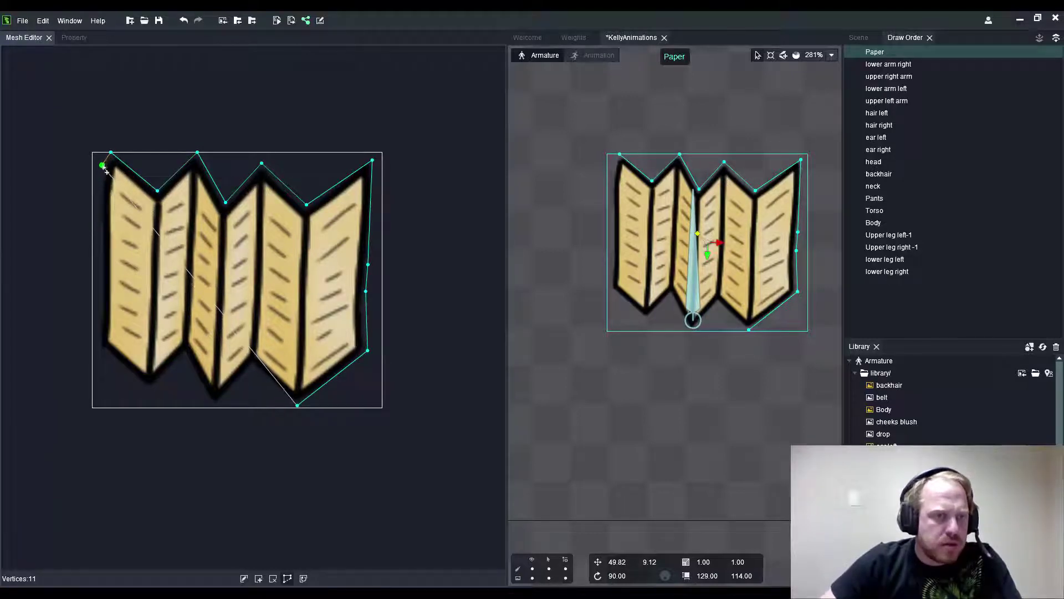
- Complete the outline down the left edge and along the zigzag bottom, then deselect Paper
{"action": "left_click", "coordinate": [104, 163]}
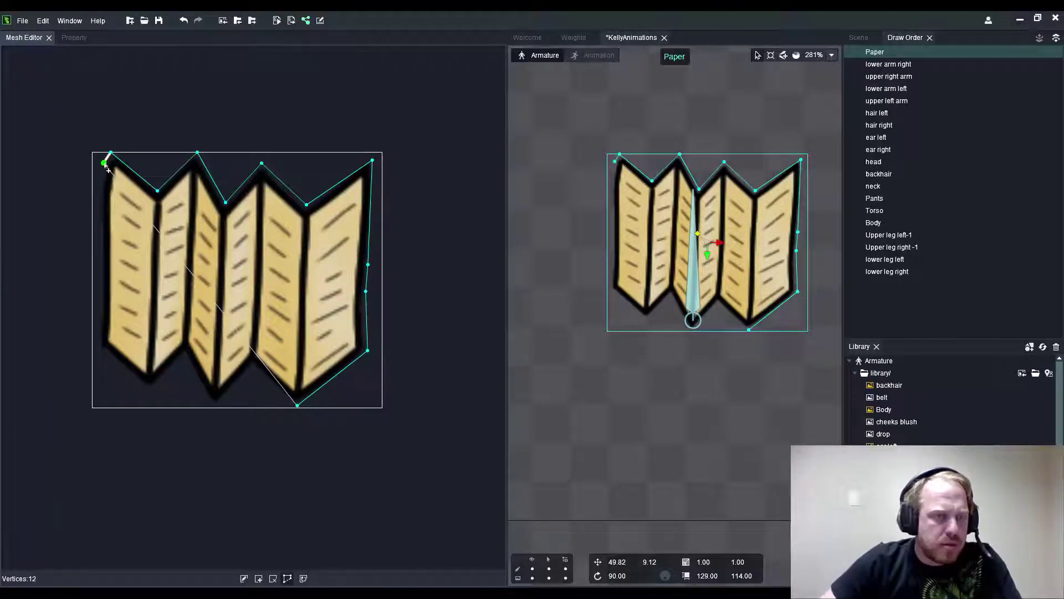
{"action": "left_click", "coordinate": [102, 238]}
{"action": "left_click", "coordinate": [102, 267]}
{"action": "left_click", "coordinate": [98, 343]}
{"action": "left_click", "coordinate": [147, 390]}
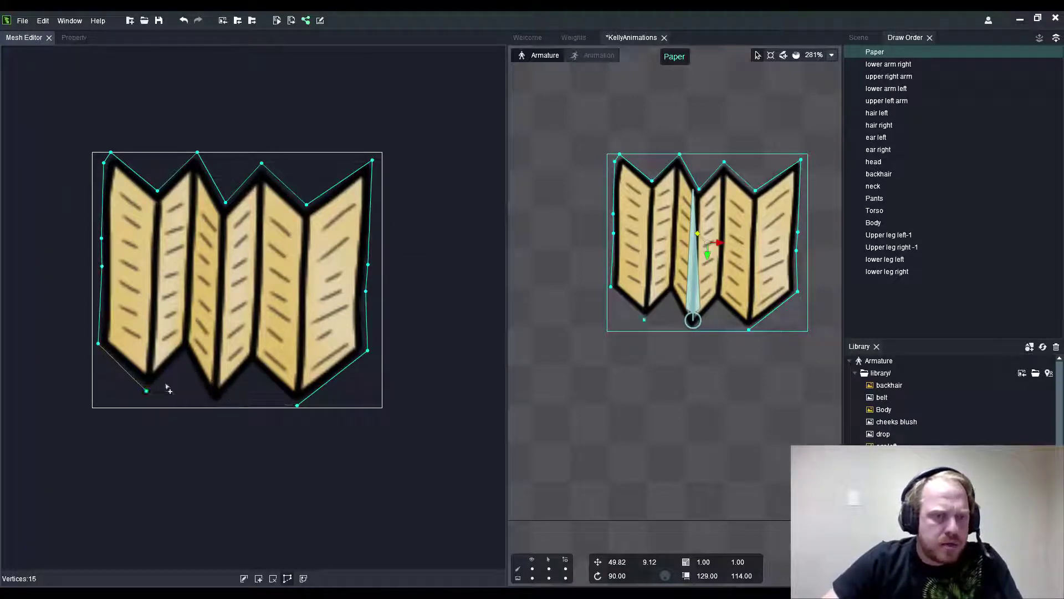
{"action": "left_click", "coordinate": [183, 356]}
{"action": "left_click", "coordinate": [213, 406]}
{"action": "left_click", "coordinate": [253, 366]}
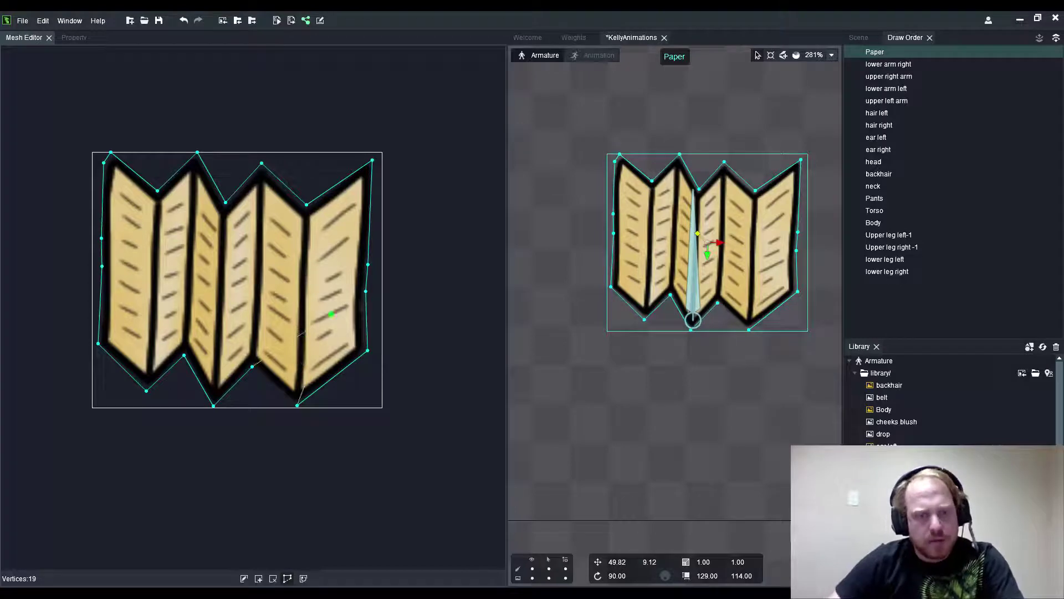
{"action": "left_click", "coordinate": [620, 406]}
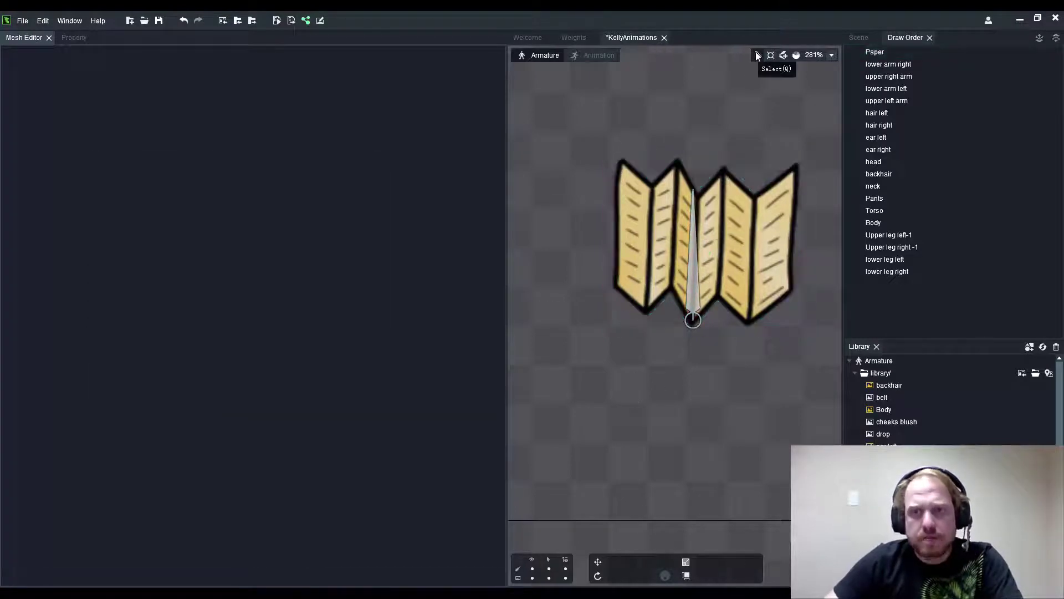
- Reselect Paper and add vertex pairs from top to bottom along the first fold crease
{"action": "left_click", "coordinate": [739, 272]}
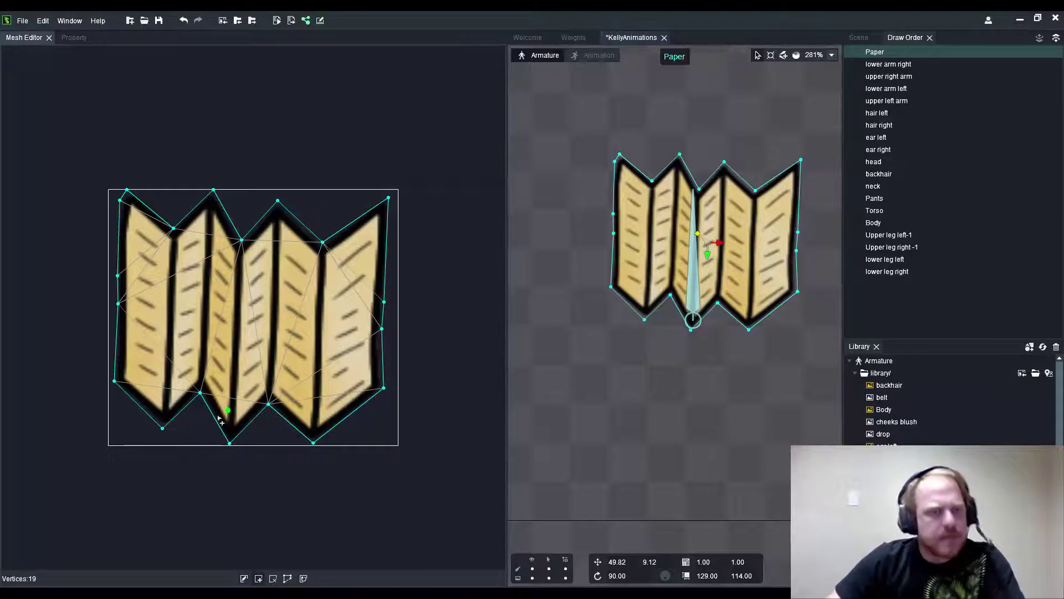
{"action": "scroll", "coordinate": [118, 256], "scroll_direction": "up", "scroll_amount": 1}
{"action": "scroll", "coordinate": [119, 257], "scroll_direction": "up", "scroll_amount": 1}
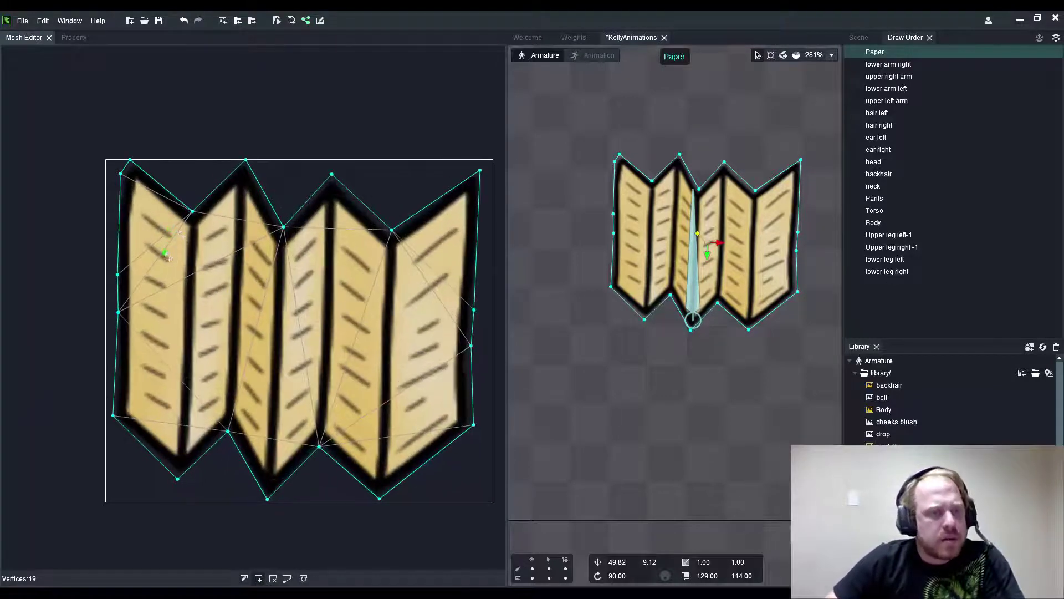
{"action": "scroll", "coordinate": [172, 247], "scroll_direction": "up", "scroll_amount": 1}
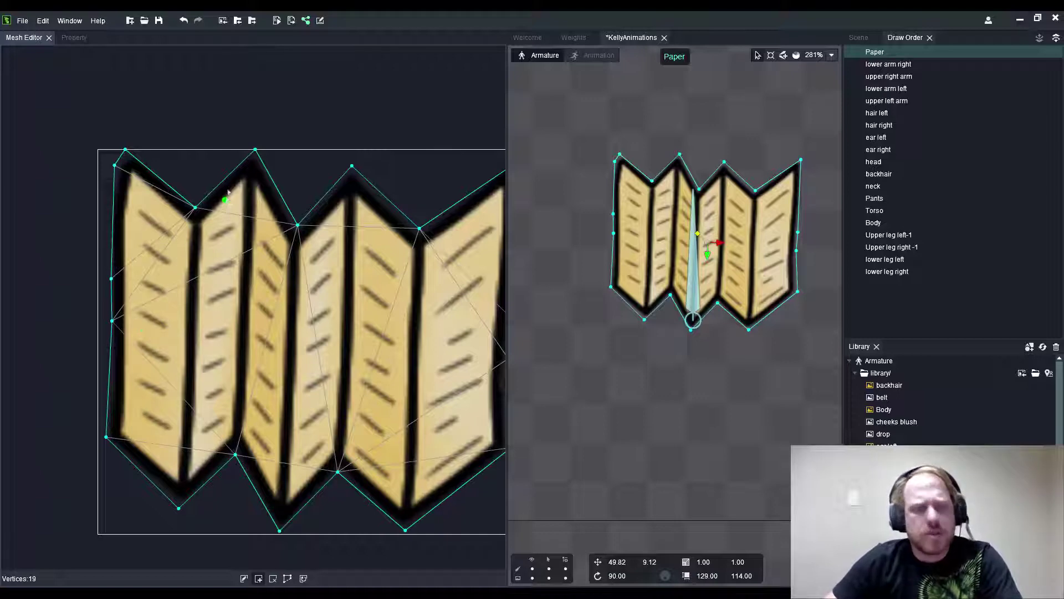
{"action": "left_click", "coordinate": [188, 225]}
{"action": "left_click", "coordinate": [204, 224]}
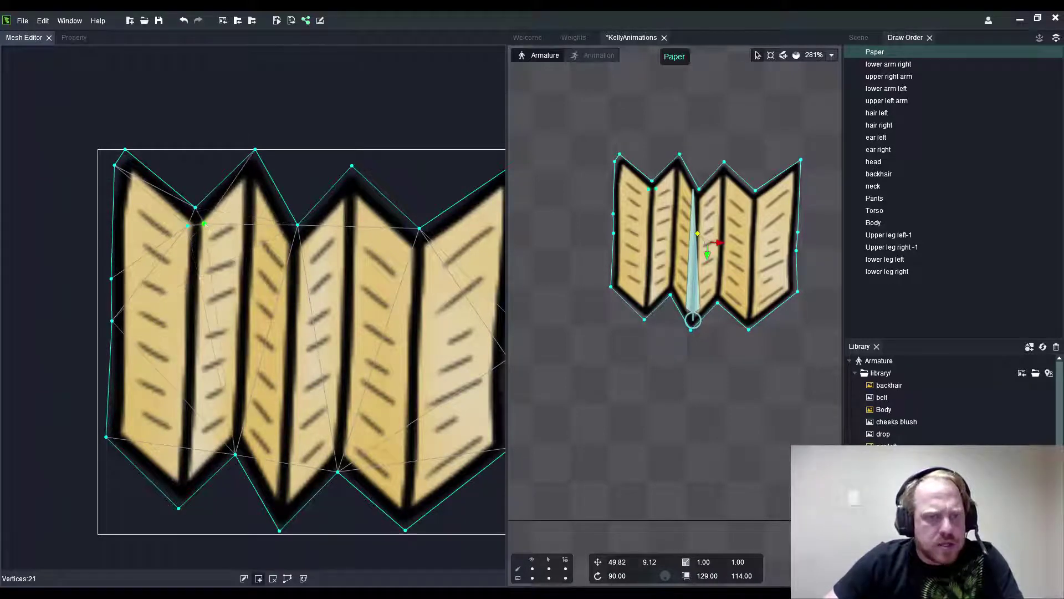
{"action": "left_click", "coordinate": [181, 312]}
{"action": "left_click", "coordinate": [179, 344]}
{"action": "left_click", "coordinate": [197, 343]}
{"action": "left_click", "coordinate": [198, 316]}
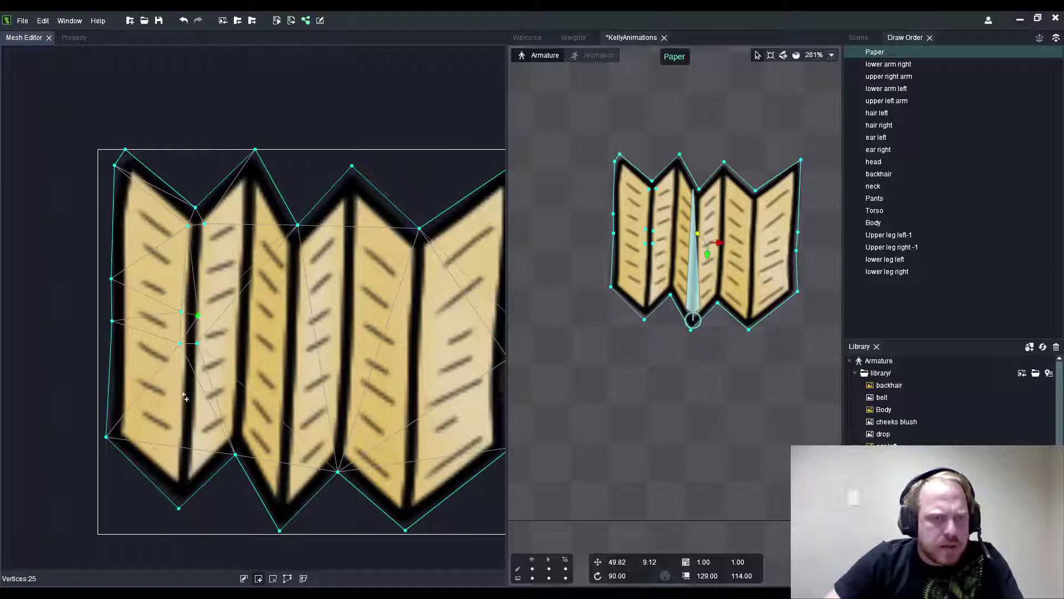
{"action": "left_click", "coordinate": [177, 475]}
{"action": "left_click", "coordinate": [191, 475]}
{"action": "scroll", "coordinate": [186, 466], "scroll_direction": "up", "scroll_amount": 2}
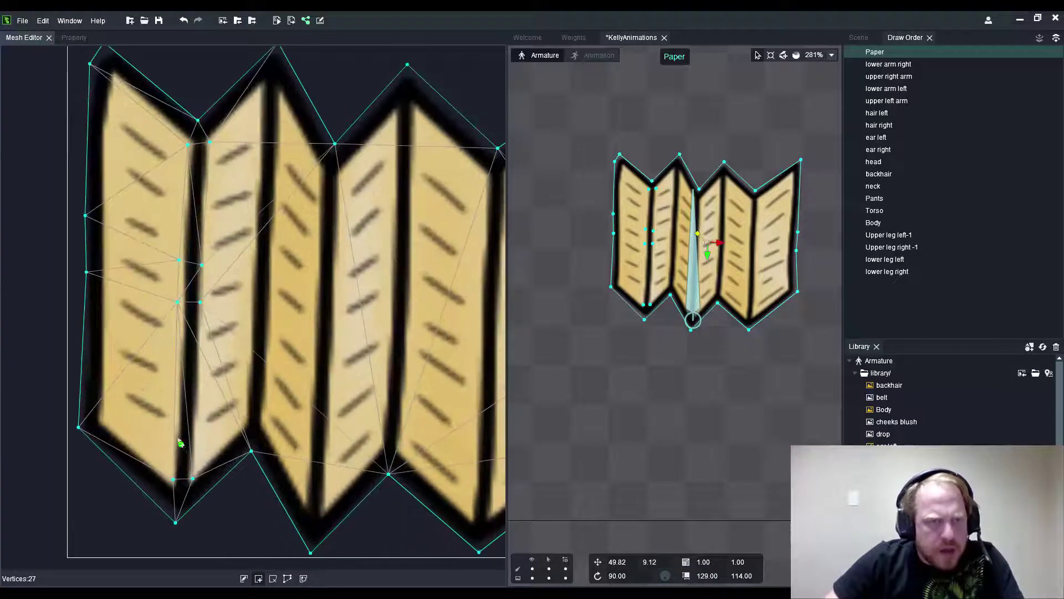
{"action": "scroll", "coordinate": [175, 438], "scroll_direction": "up", "scroll_amount": 1}
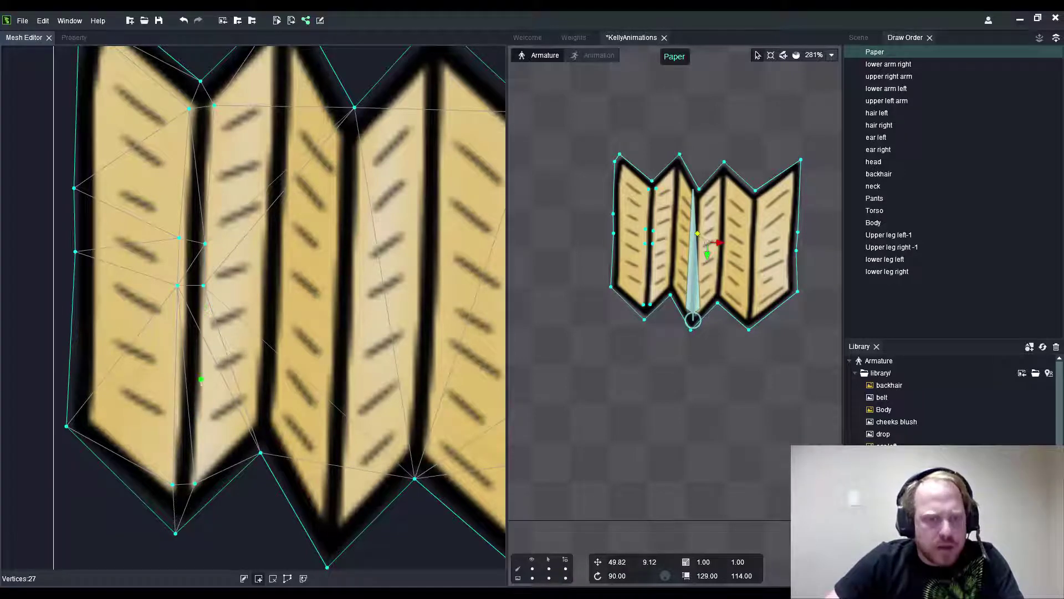
{"action": "left_click", "coordinate": [204, 383]}
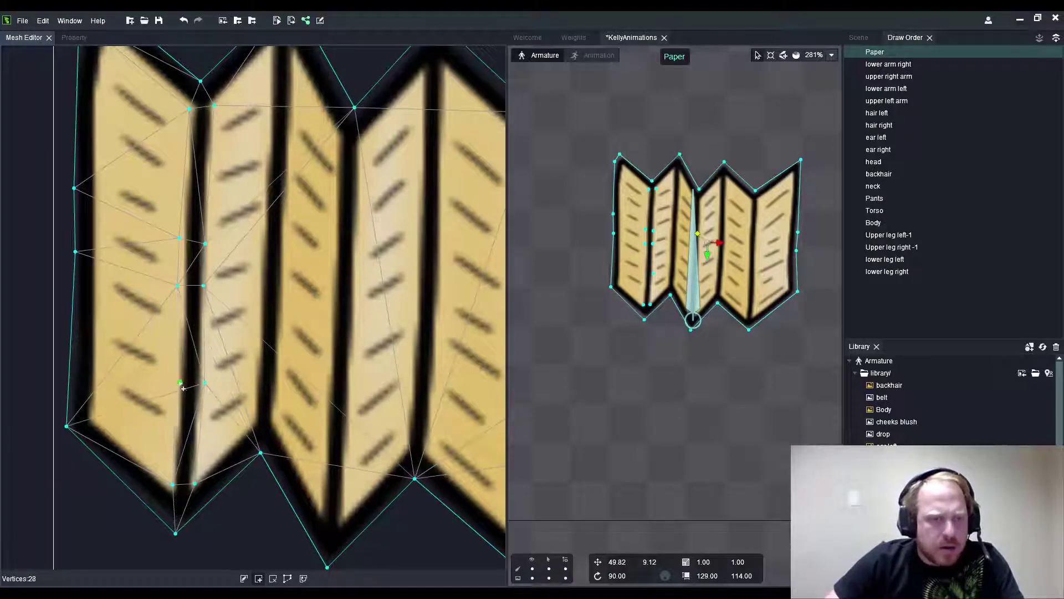
{"action": "left_click", "coordinate": [179, 382]}
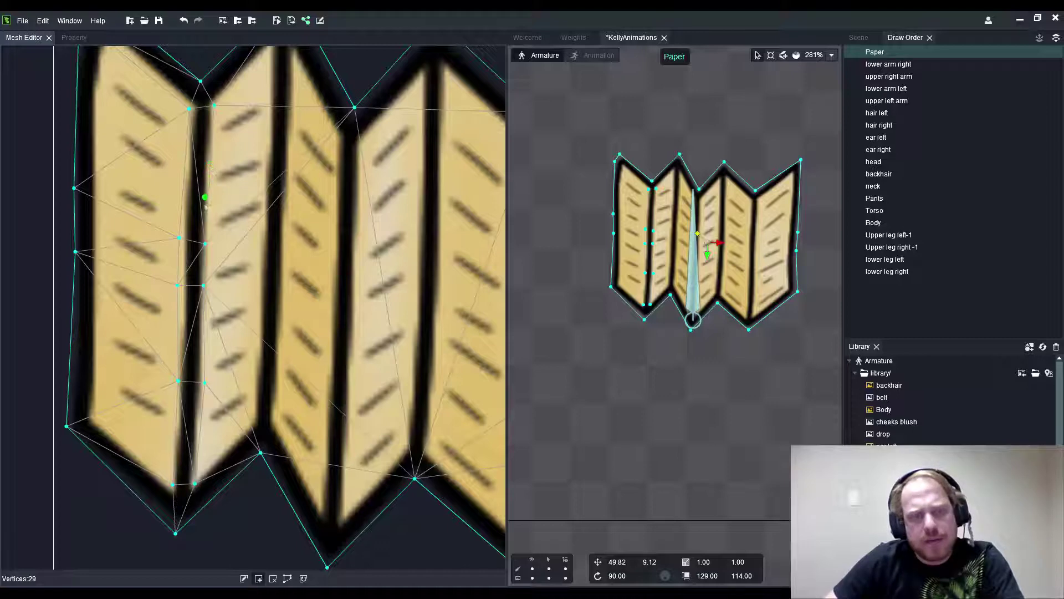
- Add vertex pairs up the second fold crease from its bottom to the top edge
{"action": "left_click", "coordinate": [265, 421]}
{"action": "left_click", "coordinate": [273, 423]}
{"action": "left_click", "coordinate": [258, 312]}
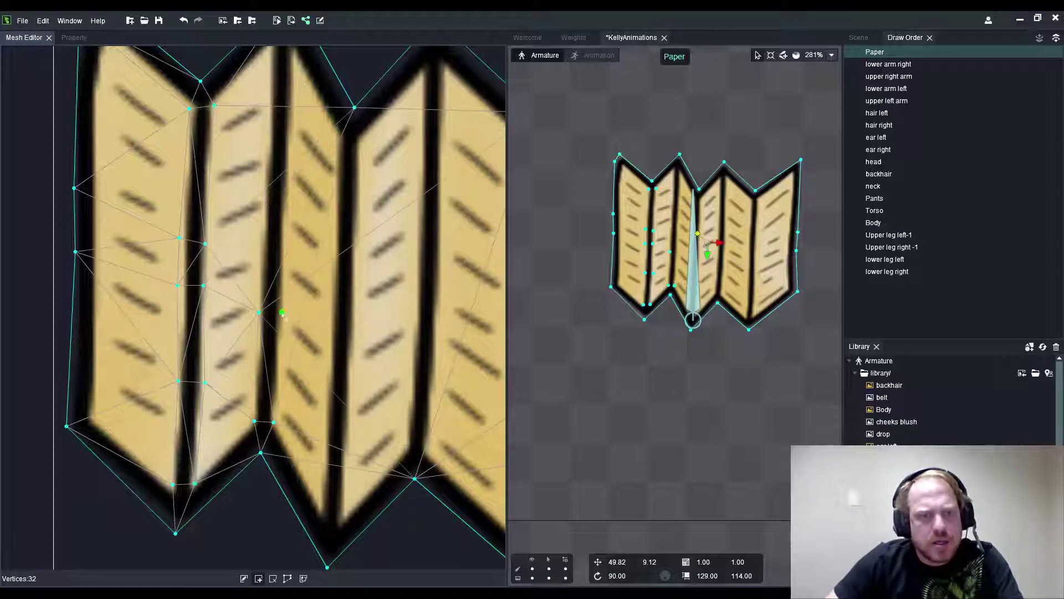
{"action": "left_click", "coordinate": [281, 314]}
{"action": "left_click", "coordinate": [261, 252]}
{"action": "left_click", "coordinate": [284, 252]}
{"action": "scroll", "coordinate": [263, 77], "scroll_direction": "up", "scroll_amount": 1}
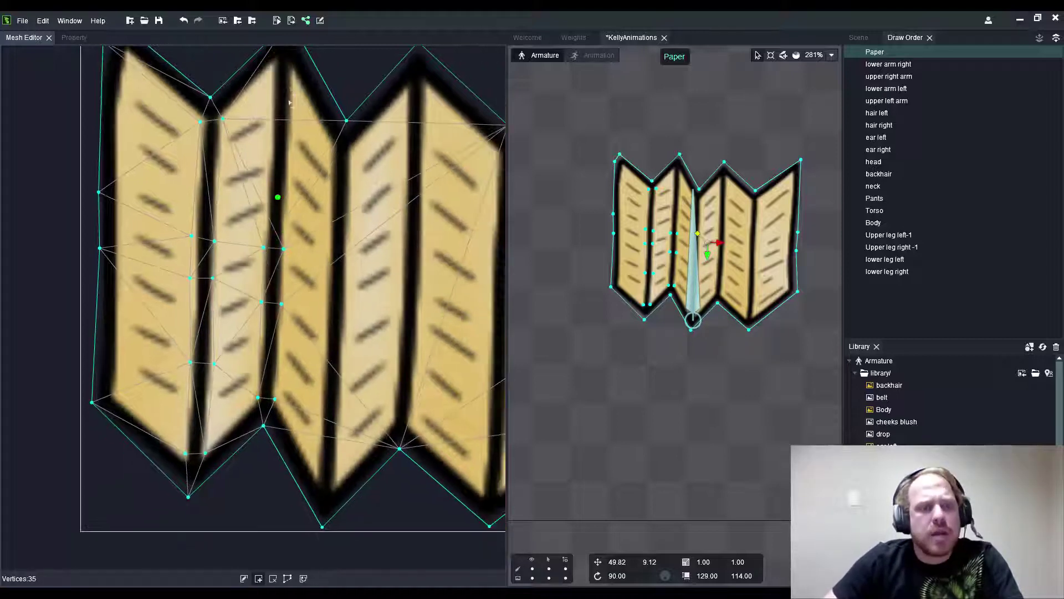
{"action": "left_click", "coordinate": [266, 65]}
{"action": "left_click", "coordinate": [295, 75]}
{"action": "scroll", "coordinate": [292, 72], "scroll_direction": "down", "scroll_amount": 1}
{"action": "scroll", "coordinate": [348, 135], "scroll_direction": "up", "scroll_amount": 1}
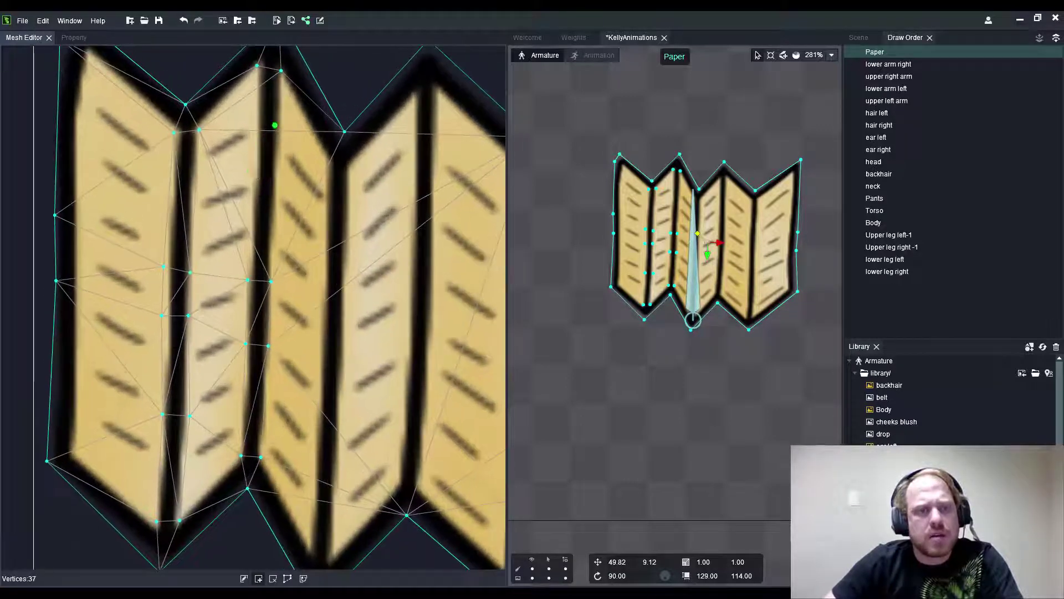
{"action": "left_click", "coordinate": [250, 165]}
{"action": "left_click", "coordinate": [279, 168]}
- Add vertex pairs down the third fold crease, bringing the mesh to 66 vertices
{"action": "scroll", "coordinate": [284, 166], "scroll_direction": "down", "scroll_amount": 1}
{"action": "left_click", "coordinate": [286, 153]}
{"action": "left_click", "coordinate": [309, 157]}
{"action": "left_click", "coordinate": [281, 266]}
{"action": "left_click", "coordinate": [280, 308]}
{"action": "left_click", "coordinate": [304, 309]}
{"action": "left_click", "coordinate": [273, 429]}
{"action": "left_click", "coordinate": [299, 428]}
{"action": "left_click", "coordinate": [268, 537]}
{"action": "left_click", "coordinate": [297, 547]}
{"action": "scroll", "coordinate": [313, 310], "scroll_direction": "down", "scroll_amount": 1}
{"action": "scroll", "coordinate": [338, 133], "scroll_direction": "up", "scroll_amount": 1}
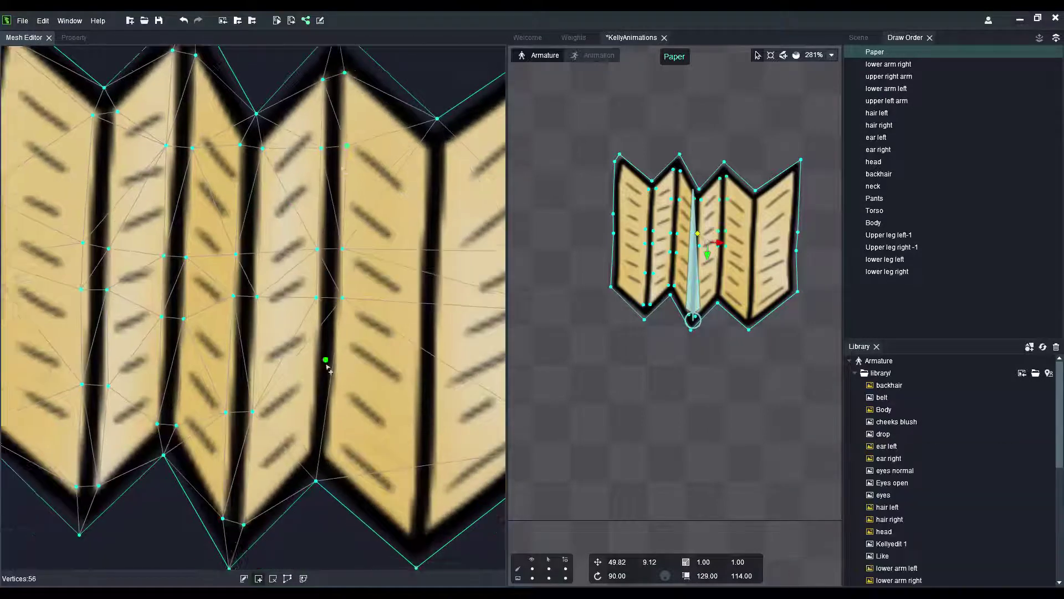
{"action": "scroll", "coordinate": [326, 361], "scroll_direction": "down", "scroll_amount": 1}
{"action": "scroll", "coordinate": [394, 487], "scroll_direction": "up", "scroll_amount": 1}
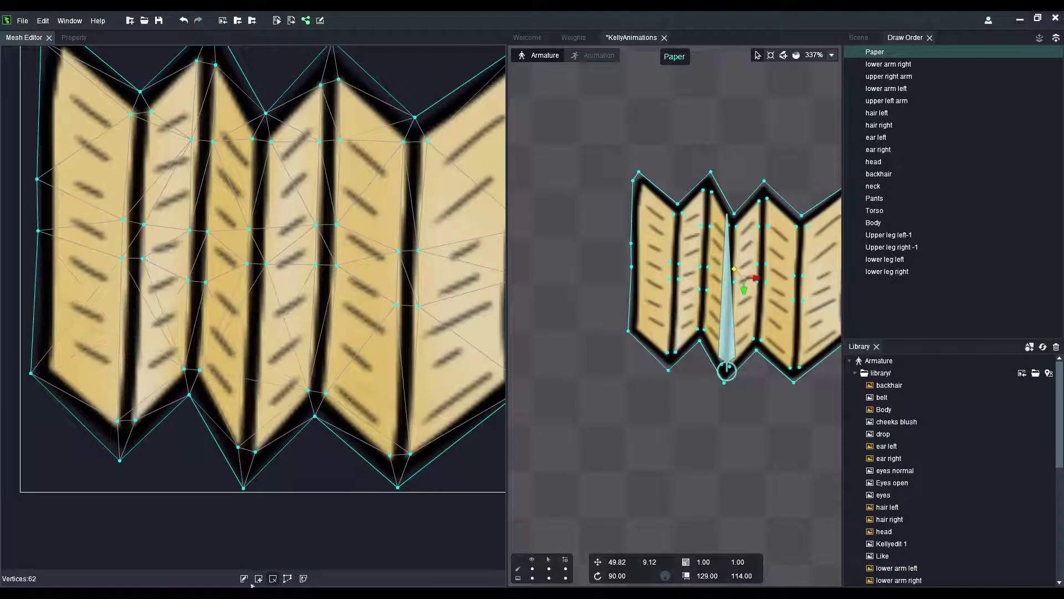
{"action": "scroll", "coordinate": [249, 237], "scroll_direction": "up", "scroll_amount": 1}
{"action": "scroll", "coordinate": [251, 238], "scroll_direction": "up", "scroll_amount": 1}
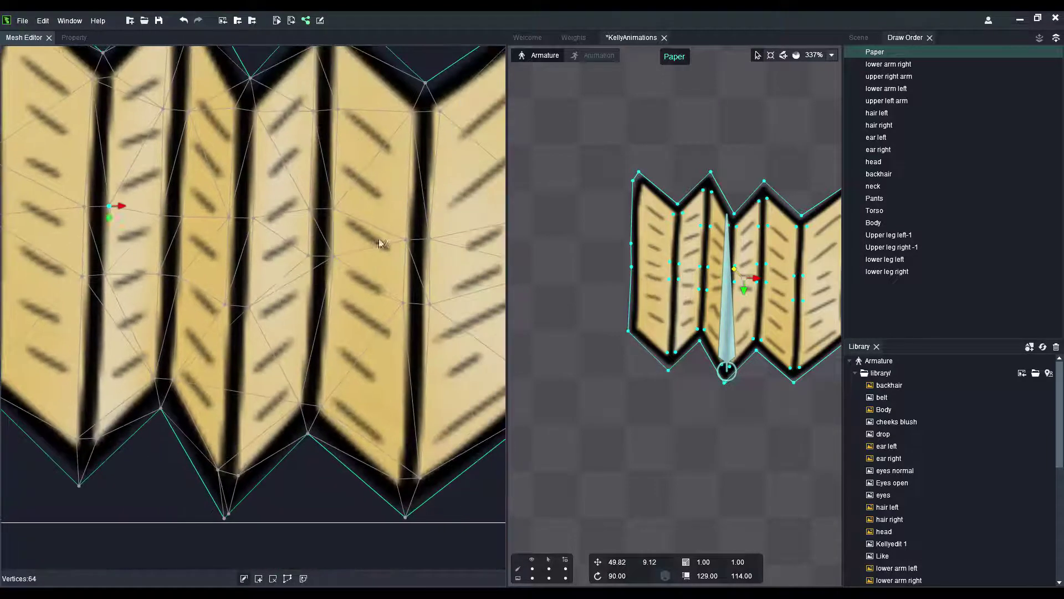
{"action": "scroll", "coordinate": [381, 244], "scroll_direction": "down", "scroll_amount": 2}
{"action": "scroll", "coordinate": [148, 326], "scroll_direction": "up", "scroll_amount": 2}
{"action": "scroll", "coordinate": [137, 352], "scroll_direction": "up", "scroll_amount": 4}
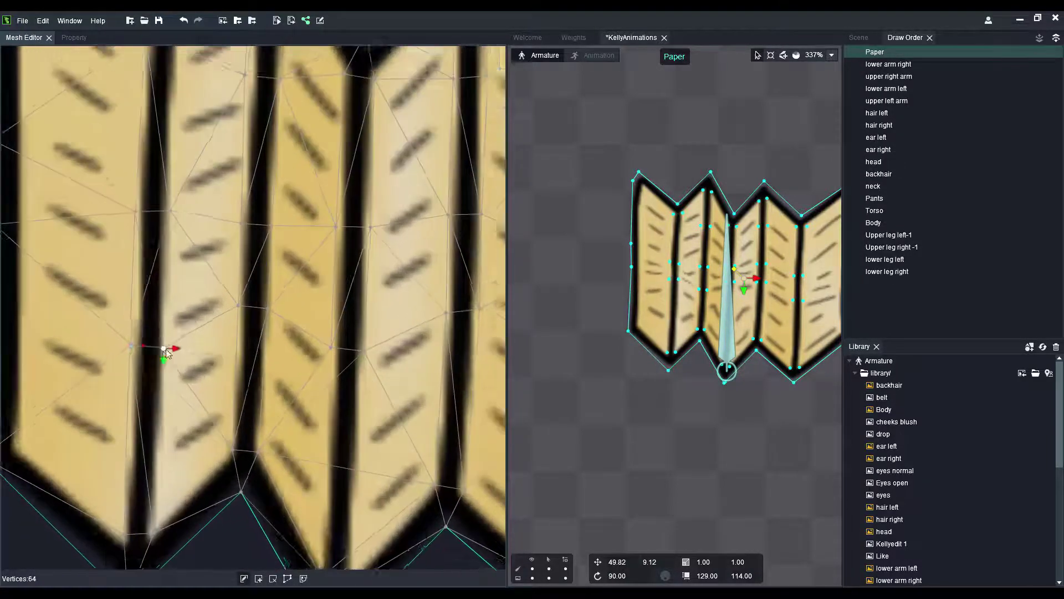
{"action": "scroll", "coordinate": [298, 257], "scroll_direction": "down", "scroll_amount": 5}
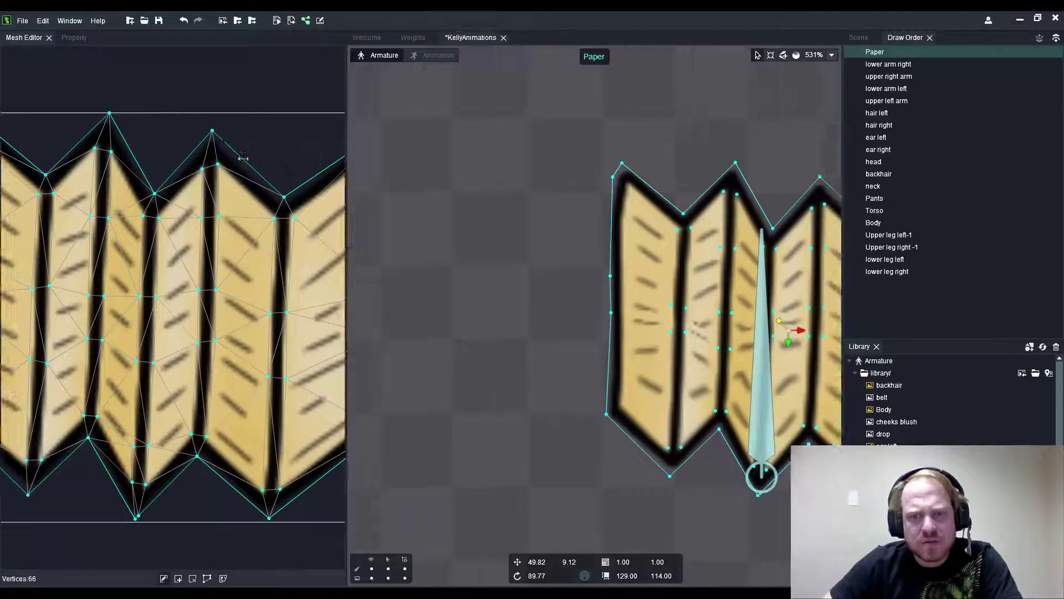
- Widen the main view and nudge Paper up-left to position 49.39, 6.98
{"action": "left_click_drag", "start_coordinate": [242, 157], "coordinate": [227, 155]}
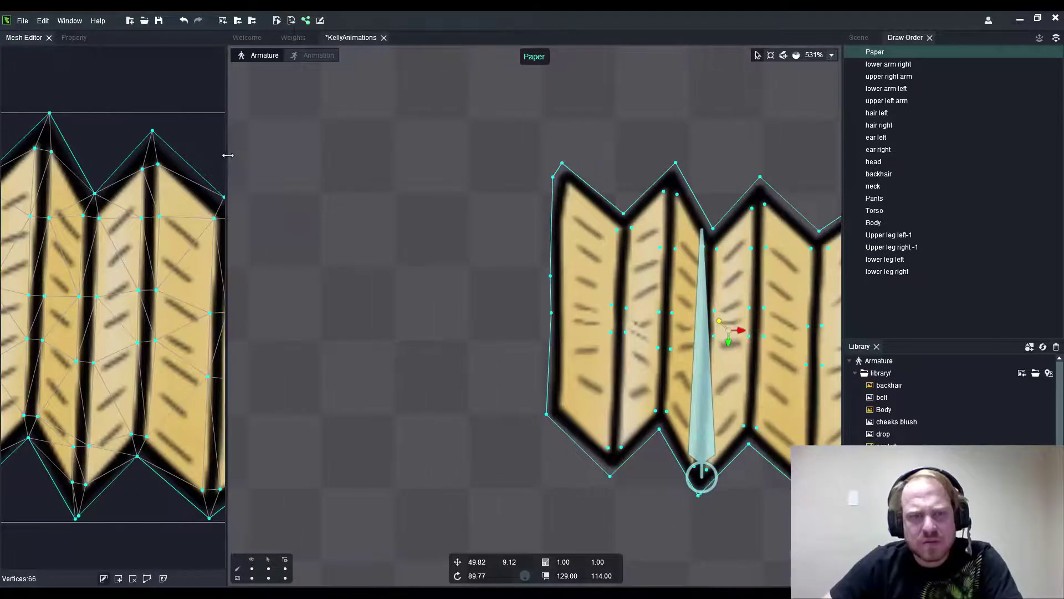
{"action": "scroll", "coordinate": [449, 230], "scroll_direction": "down", "scroll_amount": 3}
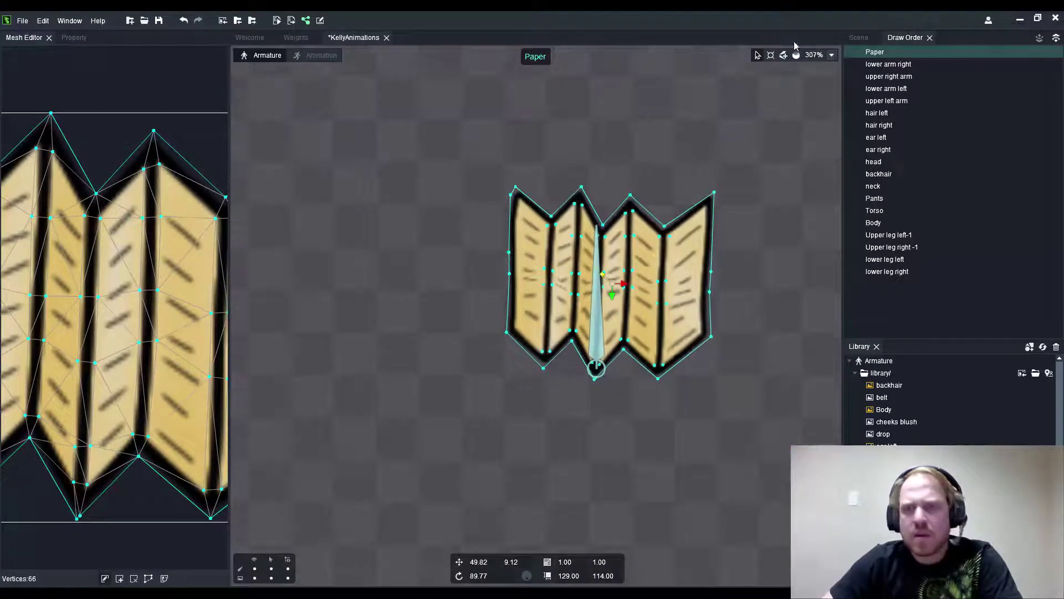
{"action": "left_click", "coordinate": [550, 197]}
{"action": "scroll", "coordinate": [664, 252], "scroll_direction": "up", "scroll_amount": 3}
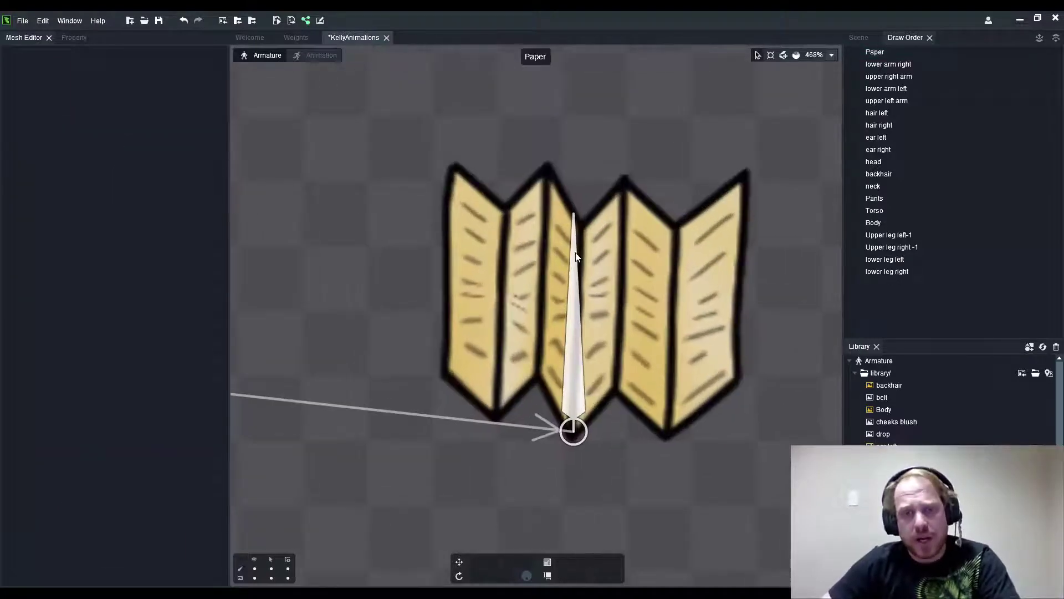
{"action": "left_click", "coordinate": [586, 248]}
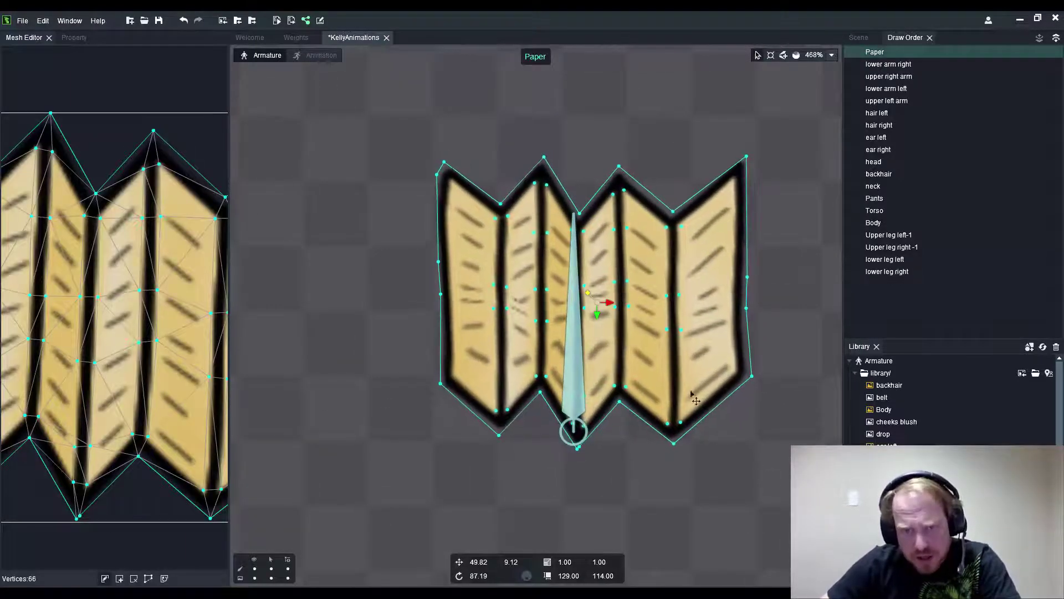
{"action": "left_click_drag", "start_coordinate": [662, 347], "coordinate": [657, 353]}
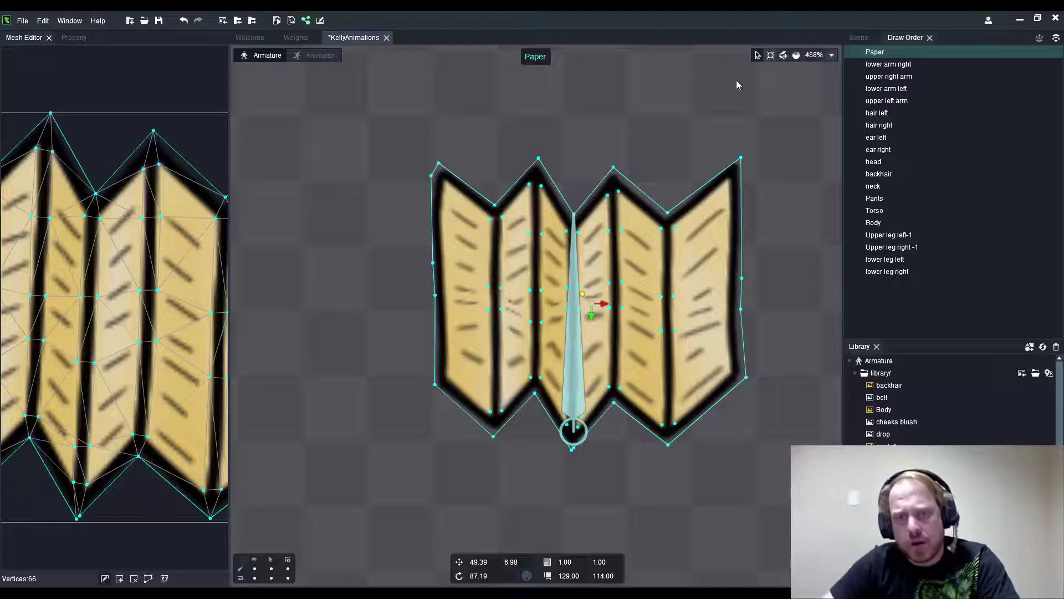
- Add a bone on the paper plus three middle-row bones branching from the central bone
{"action": "left_click", "coordinate": [783, 55]}
{"action": "scroll", "coordinate": [563, 240], "scroll_direction": "up", "scroll_amount": 3}
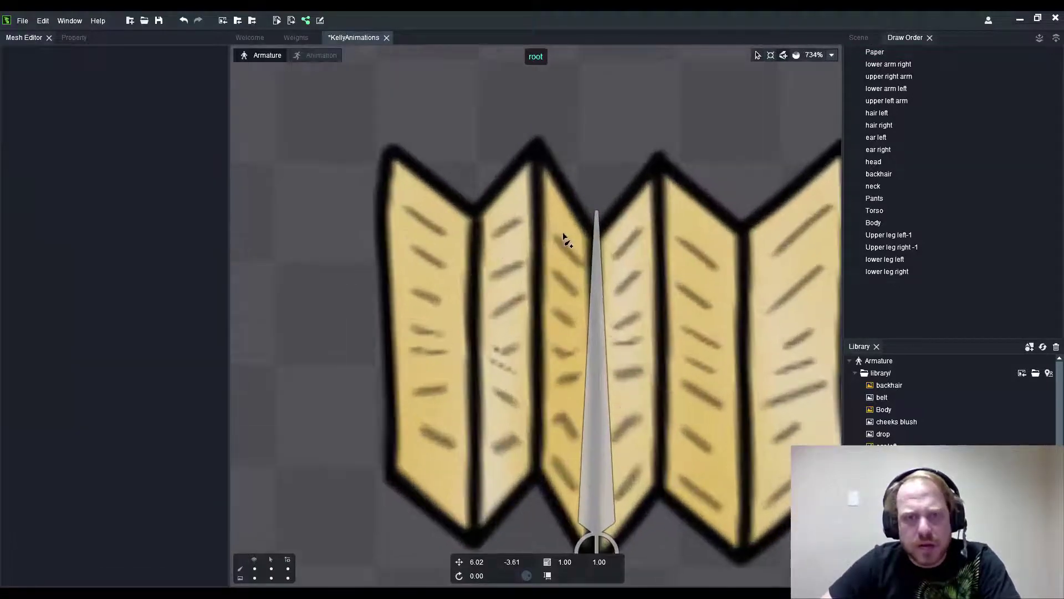
{"action": "left_click", "coordinate": [435, 208]}
{"action": "left_click", "coordinate": [602, 287]}
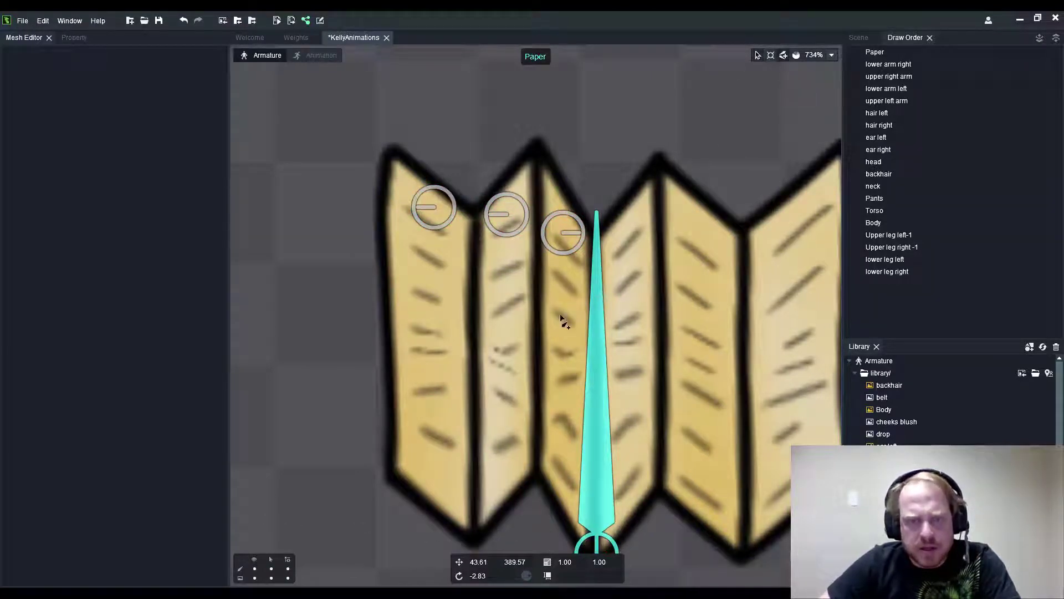
{"action": "left_click", "coordinate": [565, 339]}
{"action": "left_click", "coordinate": [505, 334]}
{"action": "left_click", "coordinate": [433, 327]}
{"action": "left_click", "coordinate": [757, 54]}
- Add bottom-row bones on the left three folds and top-row bones on the right three folds
{"action": "scroll", "coordinate": [564, 313], "scroll_direction": "down", "scroll_amount": 2}
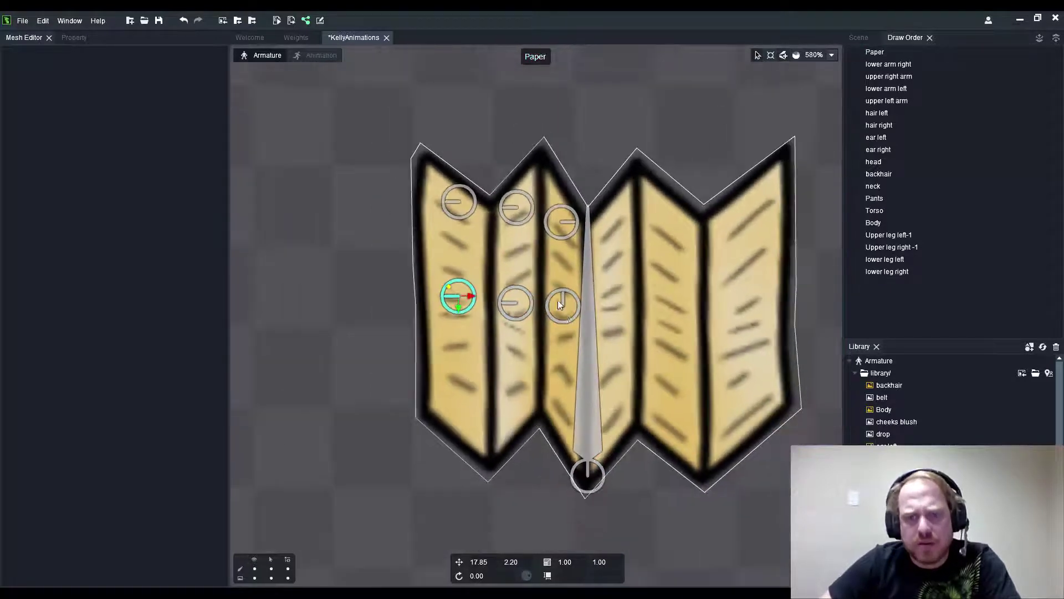
{"action": "left_click", "coordinate": [585, 334]}
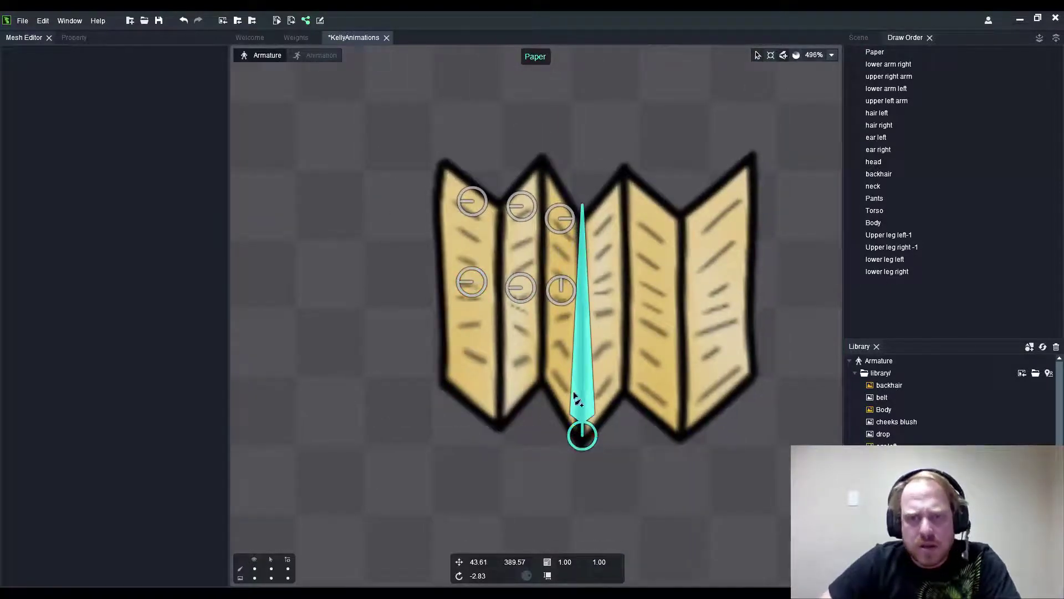
{"action": "scroll", "coordinate": [556, 363], "scroll_direction": "up", "scroll_amount": 2}
{"action": "left_click", "coordinate": [553, 374]}
{"action": "left_click", "coordinate": [504, 371]}
{"action": "left_click", "coordinate": [448, 369]}
{"action": "left_click", "coordinate": [586, 241]}
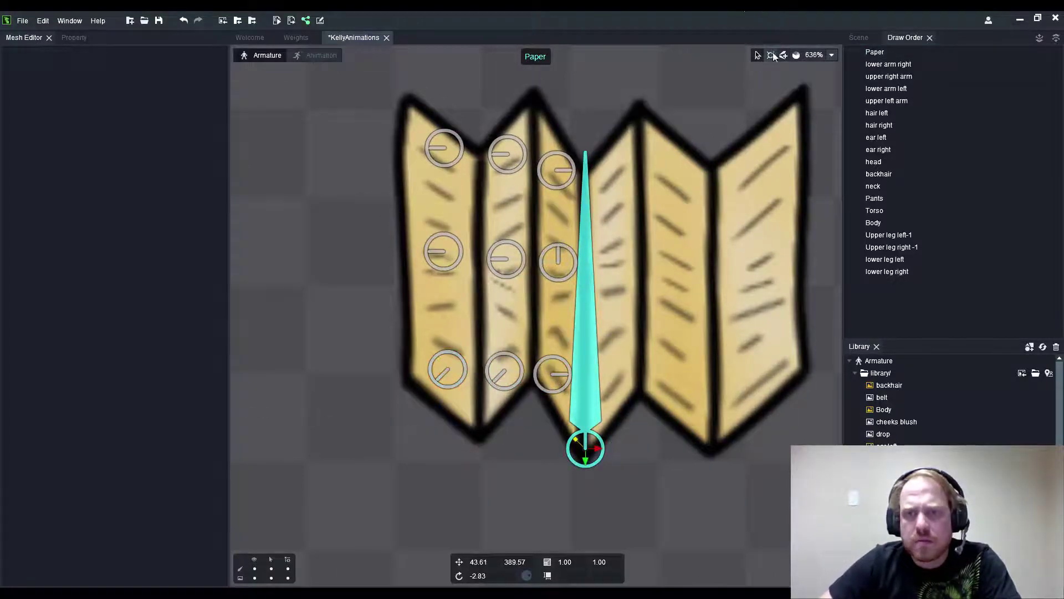
{"action": "left_click", "coordinate": [621, 165]}
{"action": "left_click", "coordinate": [672, 170]}
{"action": "left_click", "coordinate": [744, 166]}
- Add middle- and bottom-row bones on the right three folds, then select the Paper mesh
{"action": "left_click", "coordinate": [589, 254]}
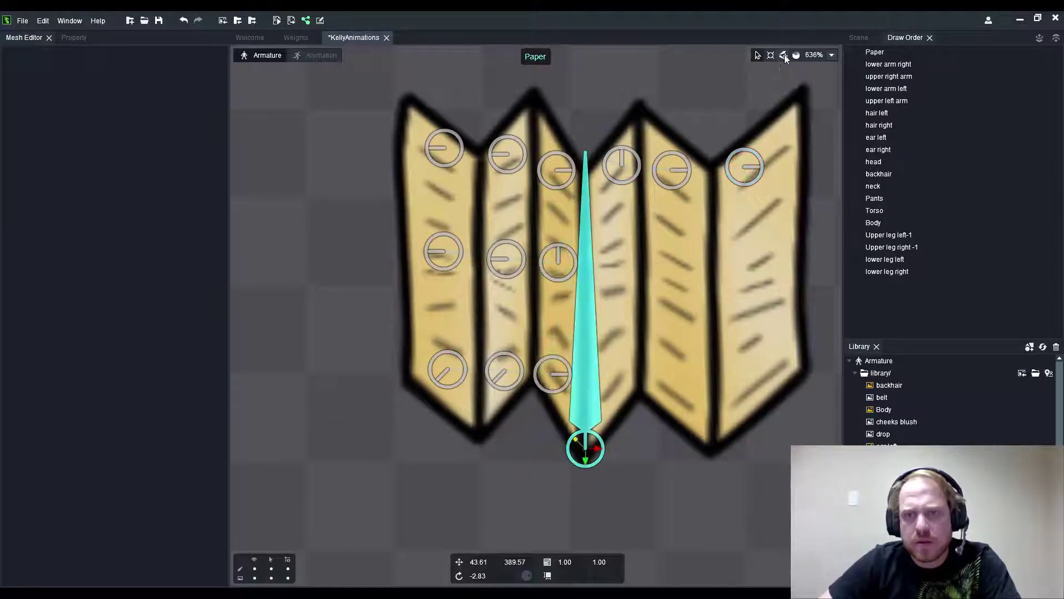
{"action": "left_click", "coordinate": [613, 272]}
{"action": "left_click", "coordinate": [674, 272]}
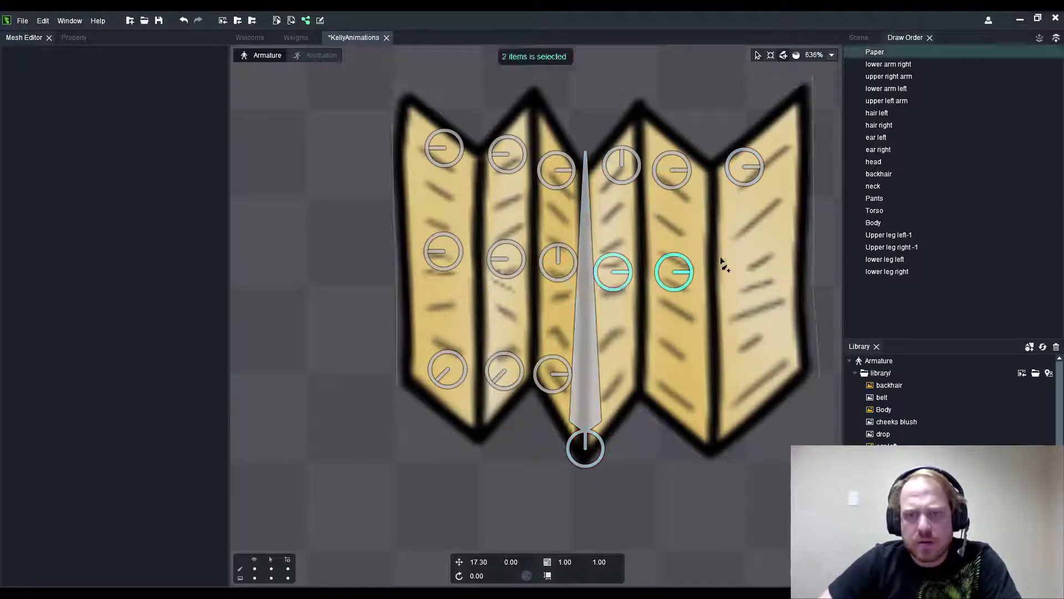
{"action": "left_click", "coordinate": [771, 265]}
{"action": "left_click", "coordinate": [588, 338]}
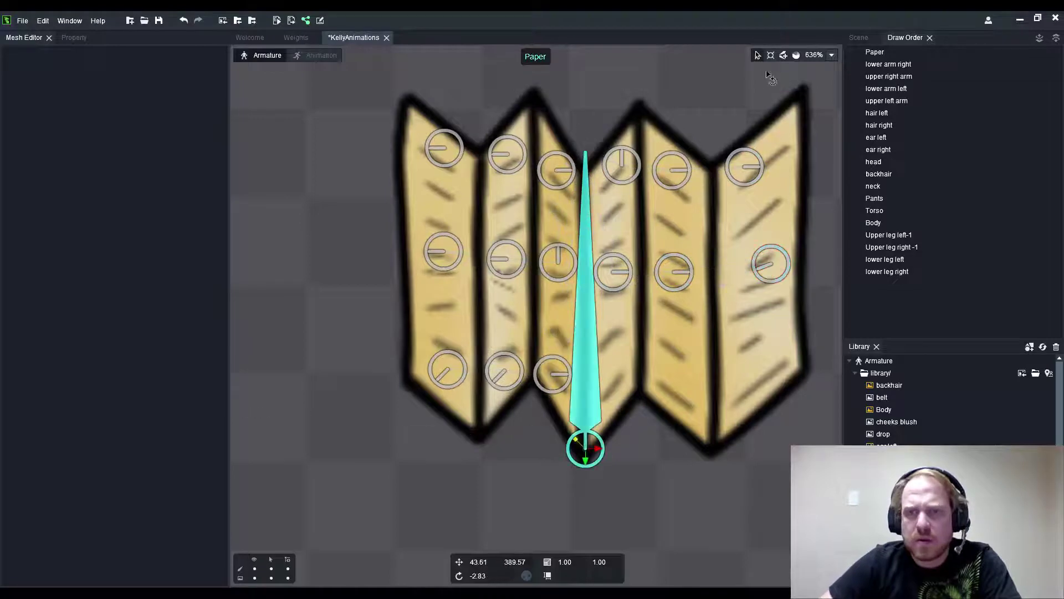
{"action": "left_click", "coordinate": [617, 387]}
{"action": "left_click", "coordinate": [680, 387]}
{"action": "left_click", "coordinate": [749, 380]}
{"action": "left_click", "coordinate": [758, 55]}
{"action": "left_click", "coordinate": [768, 262]}
- Shift the paper image slightly downward on the canvas
{"action": "scroll", "coordinate": [718, 303], "scroll_direction": "up", "scroll_amount": 4}
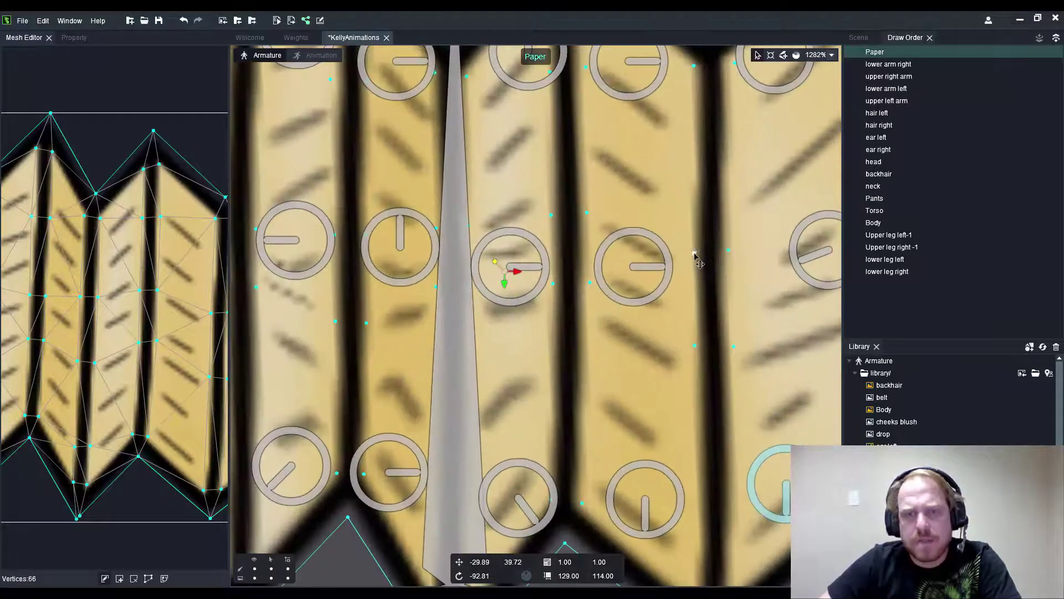
{"action": "scroll", "coordinate": [696, 252], "scroll_direction": "down", "scroll_amount": 3}
{"action": "scroll", "coordinate": [721, 280], "scroll_direction": "up", "scroll_amount": 1}
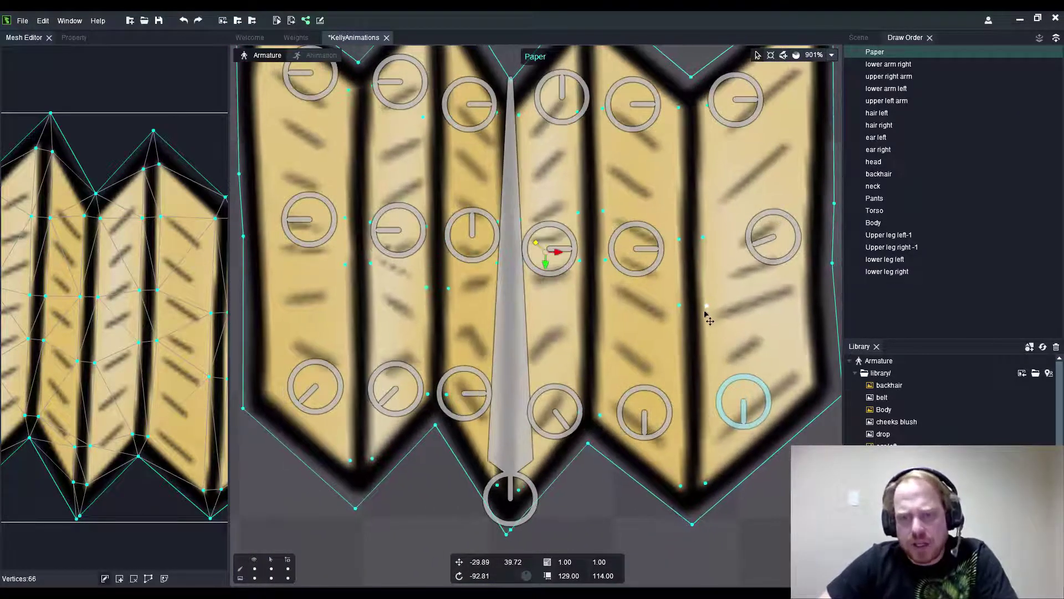
{"action": "left_click_drag", "start_coordinate": [705, 310], "coordinate": [704, 320]}
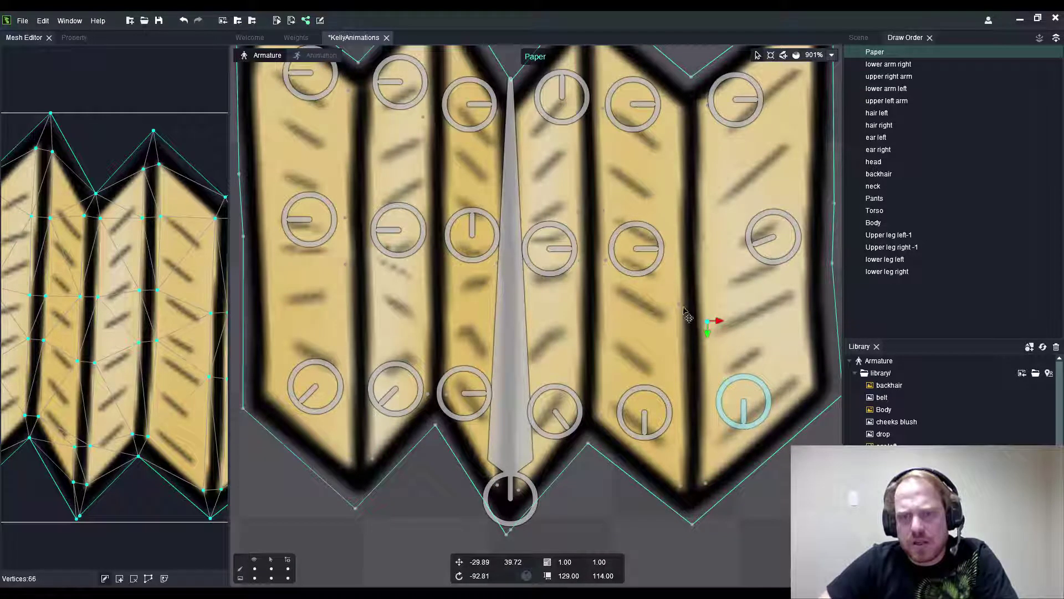
- Zoom in and pull a paper mesh point down beside the central spike
{"action": "scroll", "coordinate": [686, 320], "scroll_direction": "down", "scroll_amount": 3}
{"action": "scroll", "coordinate": [438, 297], "scroll_direction": "up", "scroll_amount": 5}
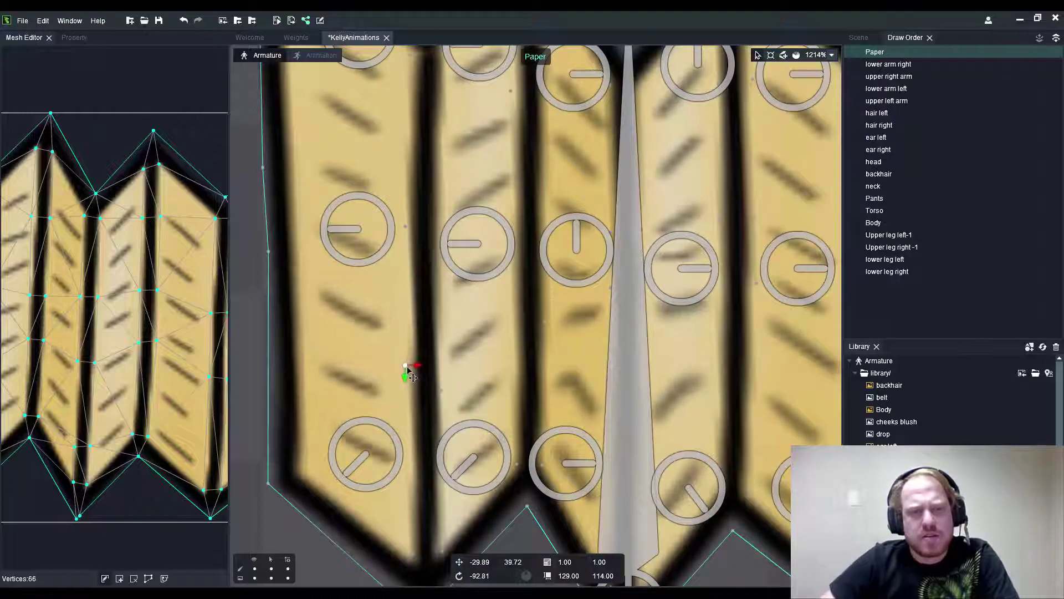
{"action": "scroll", "coordinate": [409, 374], "scroll_direction": "down", "scroll_amount": 3}
{"action": "scroll", "coordinate": [482, 241], "scroll_direction": "up", "scroll_amount": 3}
{"action": "scroll", "coordinate": [477, 311], "scroll_direction": "down", "scroll_amount": 1}
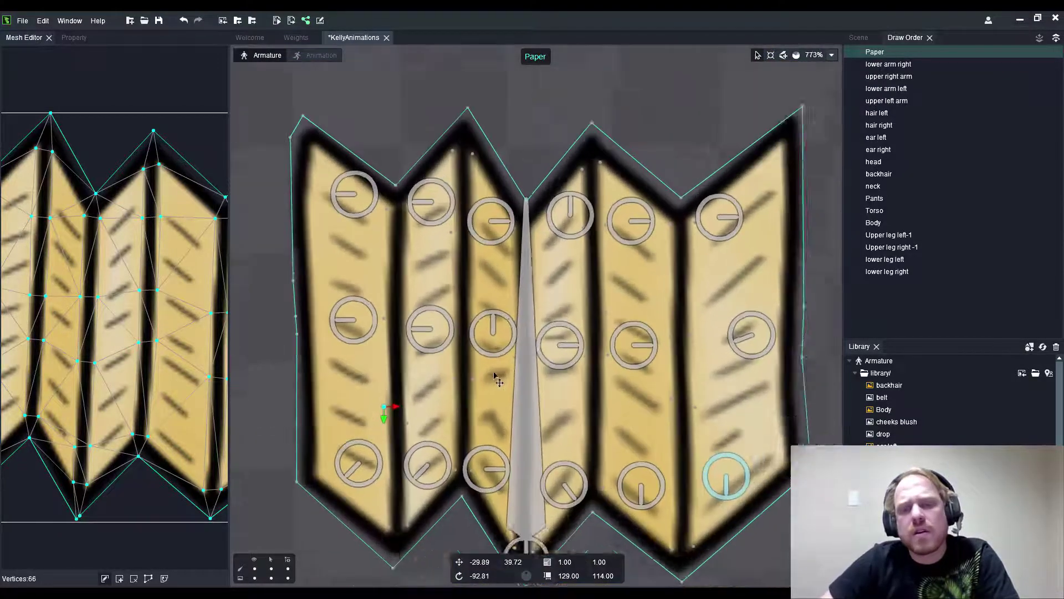
{"action": "scroll", "coordinate": [508, 373], "scroll_direction": "up", "scroll_amount": 4}
{"action": "scroll", "coordinate": [504, 367], "scroll_direction": "up", "scroll_amount": 2}
{"action": "left_click_drag", "start_coordinate": [507, 355], "coordinate": [502, 408]}
- Select the right-hand joint bone, then the central spike bone, to check alignment
{"action": "left_click", "coordinate": [600, 309]}
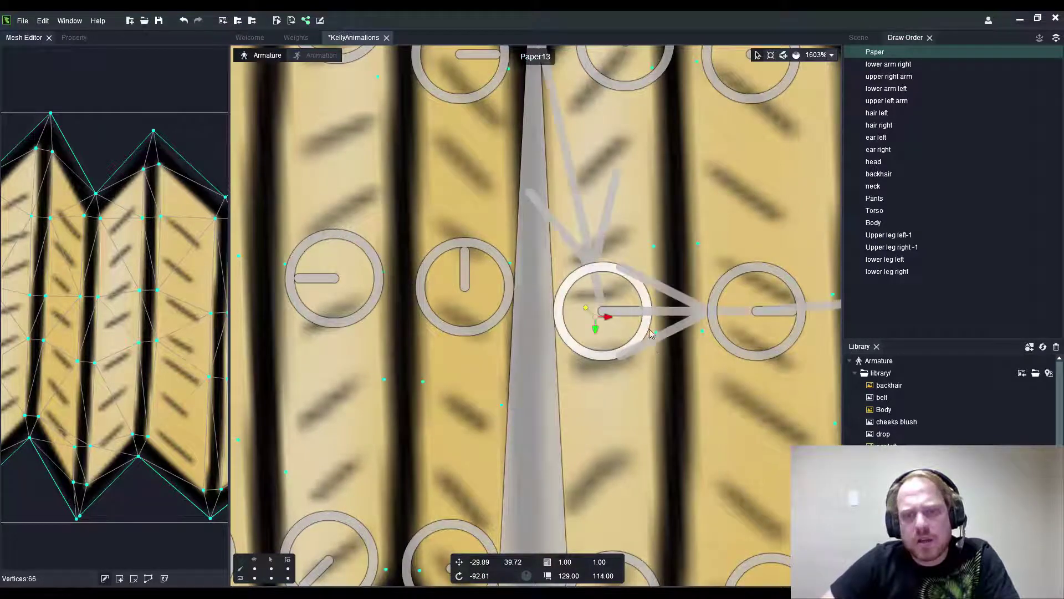
{"action": "scroll", "coordinate": [575, 405], "scroll_direction": "down", "scroll_amount": 3}
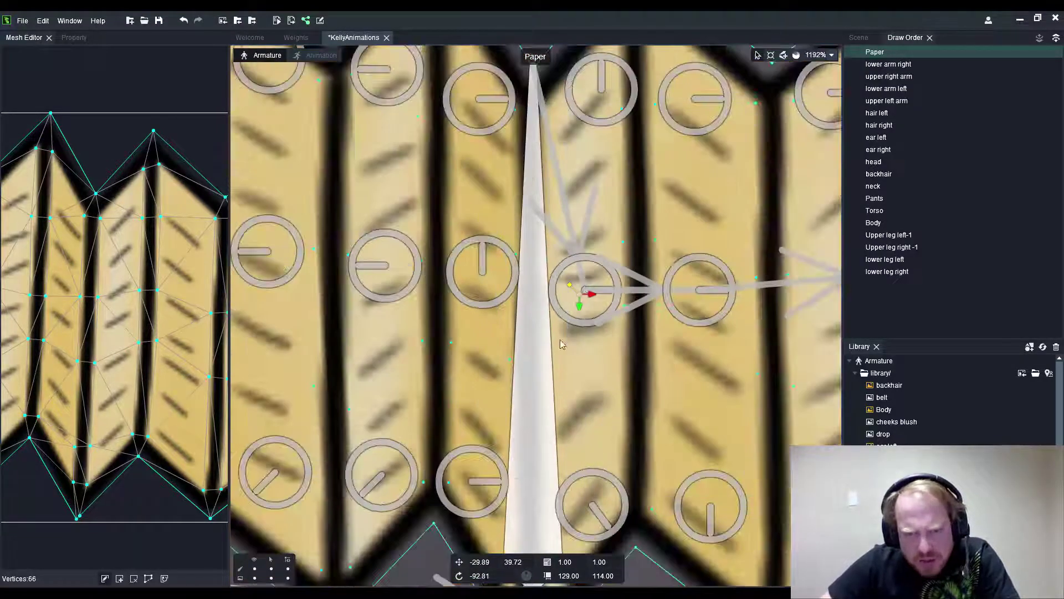
{"action": "scroll", "coordinate": [580, 388], "scroll_direction": "up", "scroll_amount": 5}
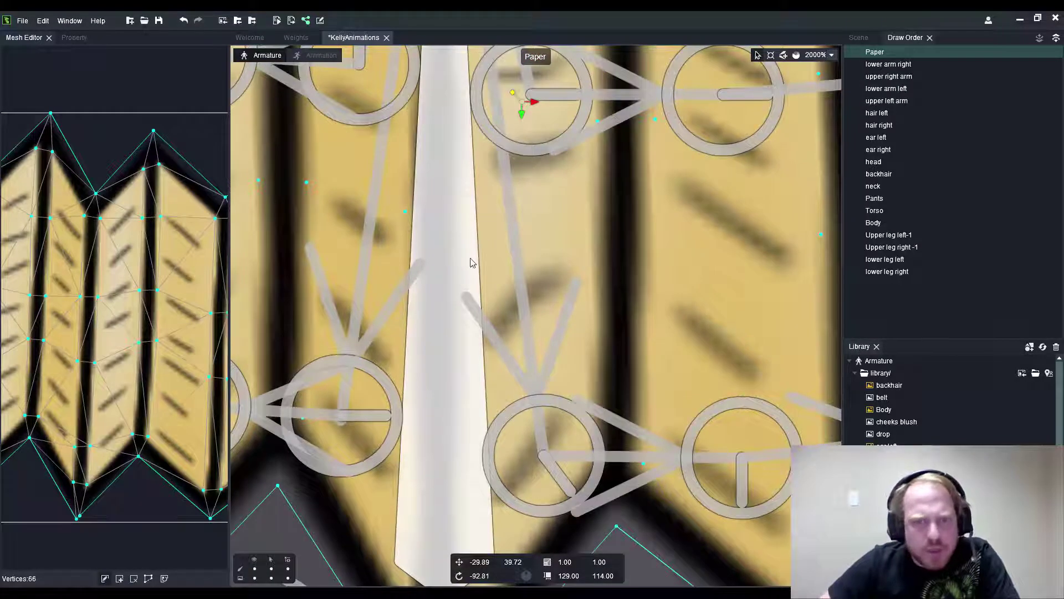
{"action": "left_click_drag", "start_coordinate": [467, 167], "coordinate": [465, 223]}
{"action": "scroll", "coordinate": [462, 233], "scroll_direction": "down", "scroll_amount": 5}
{"action": "scroll", "coordinate": [451, 237], "scroll_direction": "up", "scroll_amount": 4}
{"action": "left_click", "coordinate": [521, 203]}
- Clear the selection, select the Paper mesh and show its slot properties
{"action": "scroll", "coordinate": [521, 205], "scroll_direction": "down", "scroll_amount": 8}
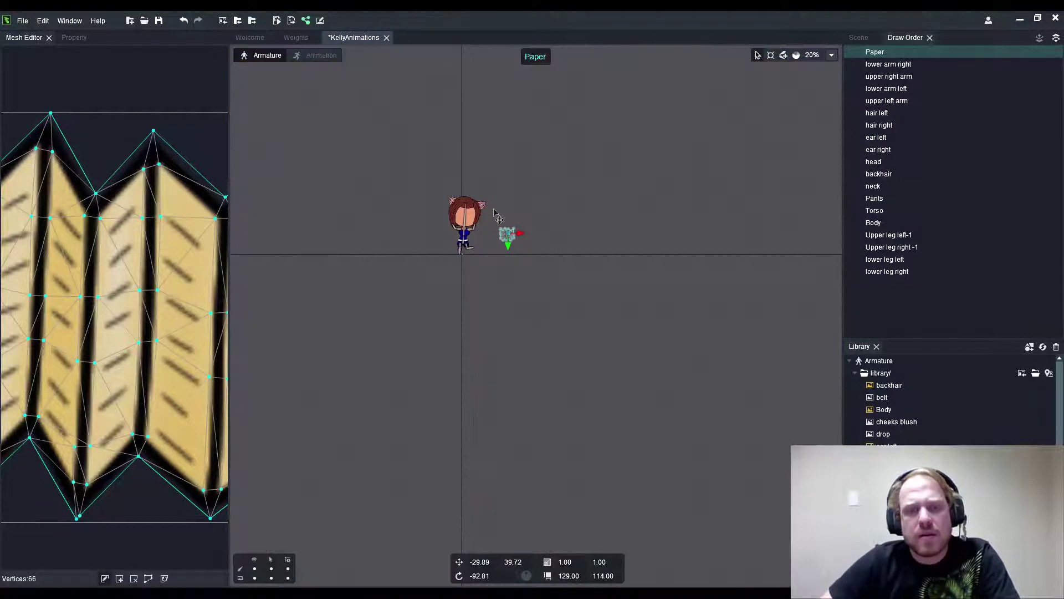
{"action": "scroll", "coordinate": [514, 247], "scroll_direction": "up", "scroll_amount": 6}
{"action": "left_click", "coordinate": [458, 171]}
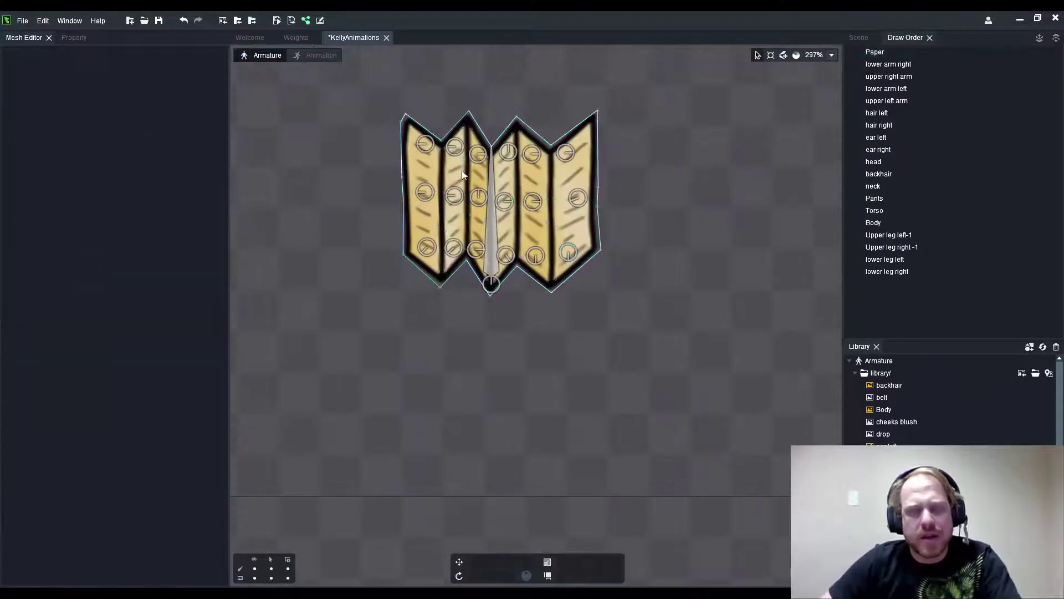
{"action": "left_click", "coordinate": [604, 161]}
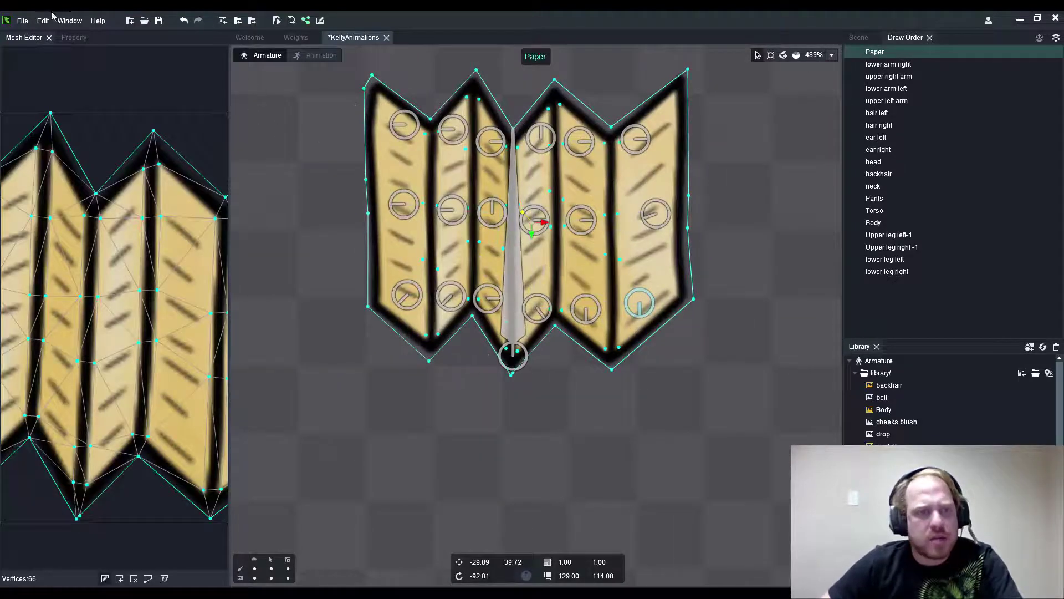
{"action": "left_click", "coordinate": [74, 38]}
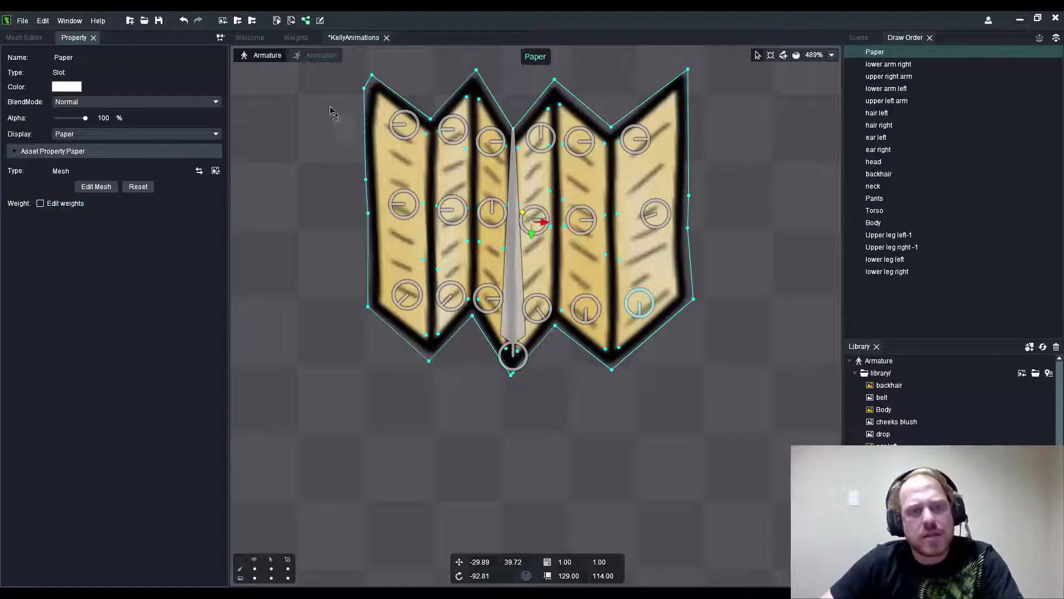
- Turn on Edit weights for the Paper mesh
{"action": "scroll", "coordinate": [341, 100], "scroll_direction": "up", "scroll_amount": 5}
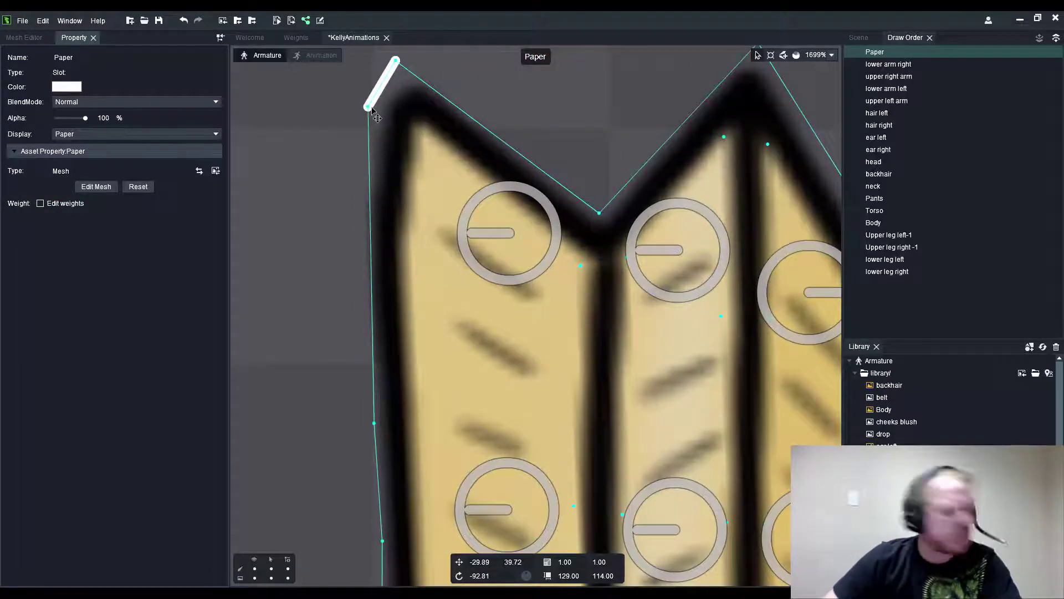
{"action": "scroll", "coordinate": [375, 116], "scroll_direction": "down", "scroll_amount": 4}
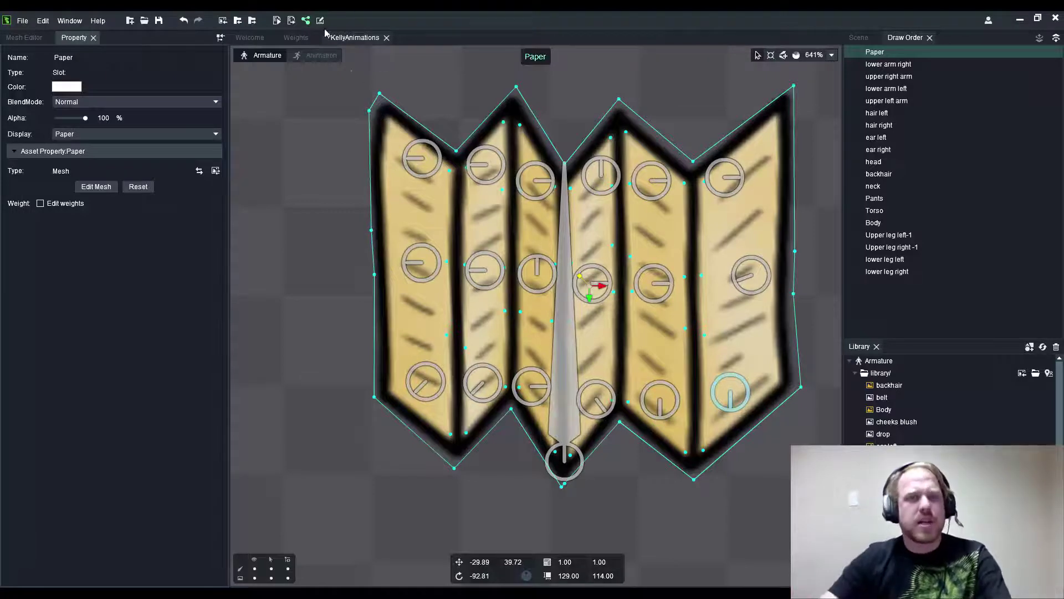
{"action": "left_click", "coordinate": [40, 203]}
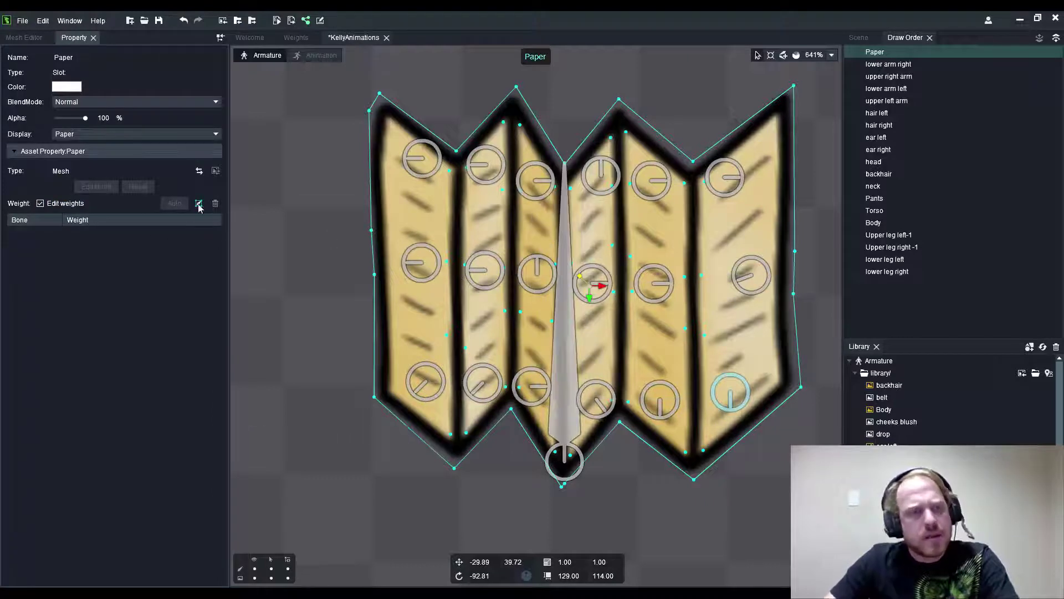
- Re-toggle Edit weights, start binding, and bind the central Paper bone
{"action": "left_click", "coordinate": [40, 204]}
{"action": "left_click", "coordinate": [40, 203]}
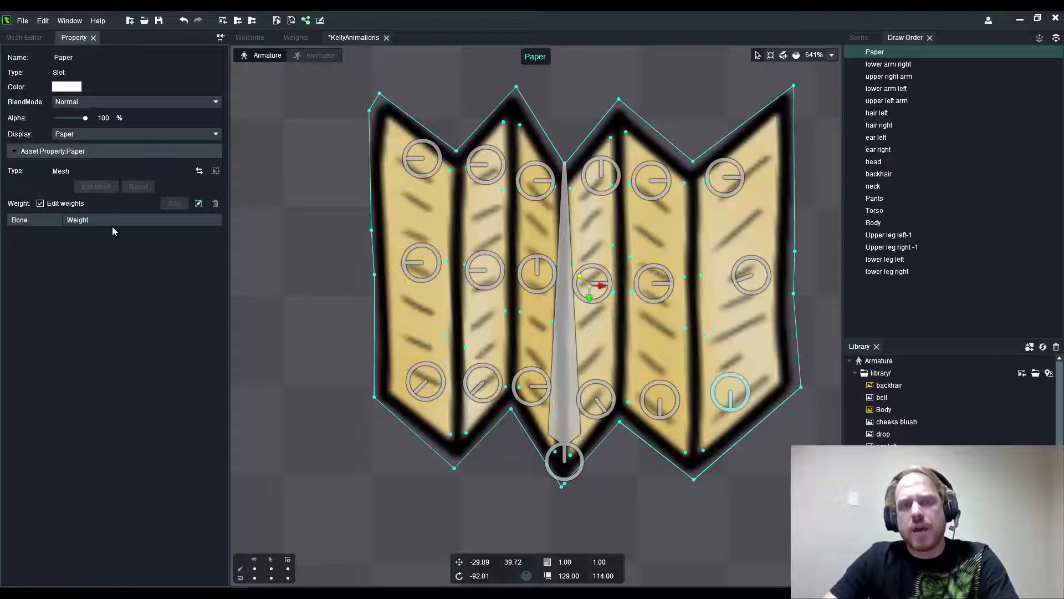
{"action": "left_click", "coordinate": [198, 203]}
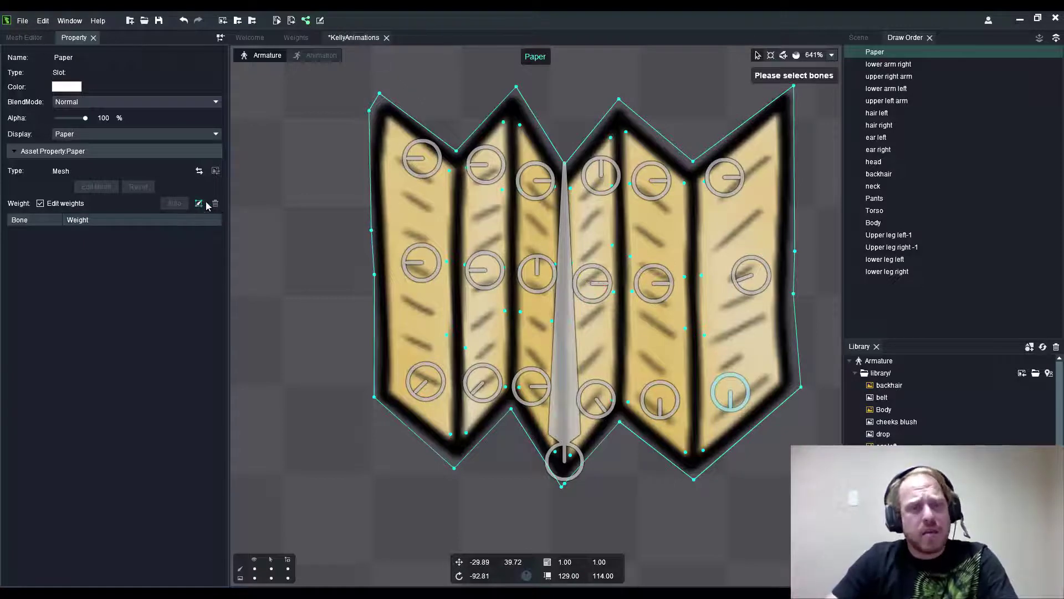
{"action": "left_click", "coordinate": [571, 244]}
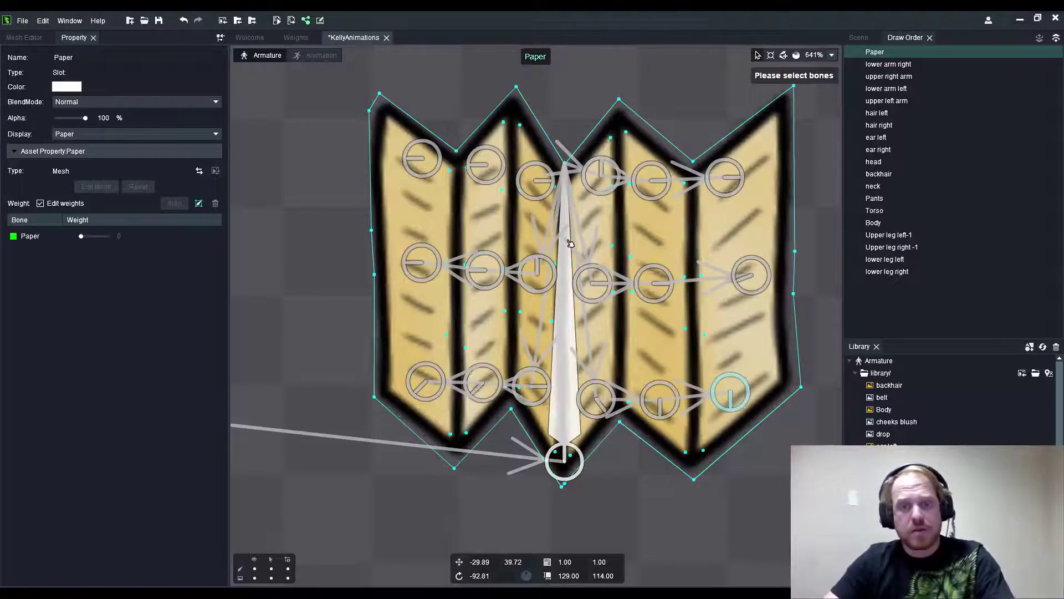
- Bind bones Paper10 through Paper18 to the mesh
{"action": "left_click", "coordinate": [607, 183]}
{"action": "left_click", "coordinate": [653, 181]}
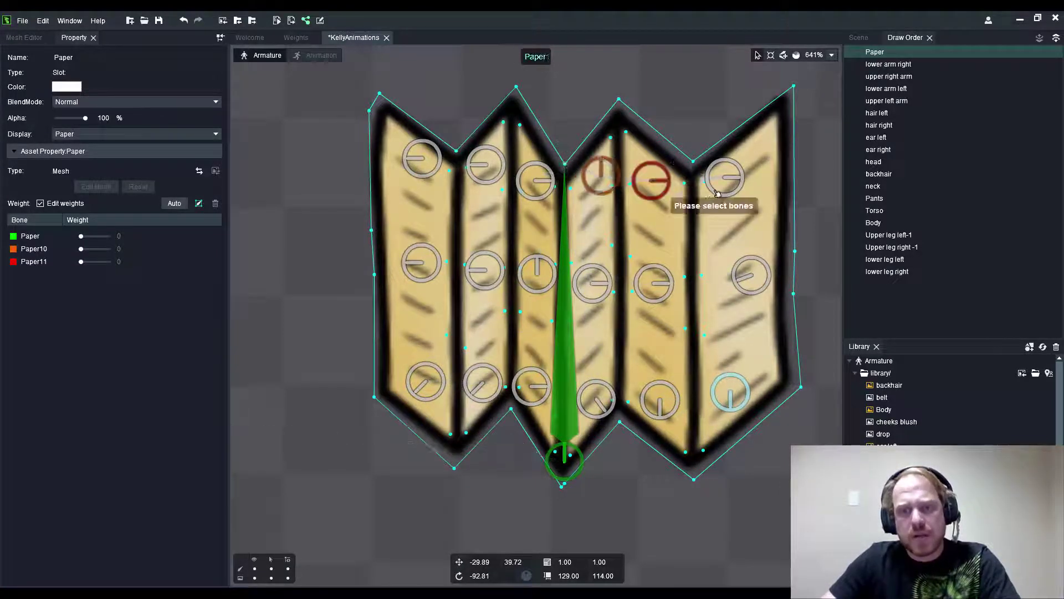
{"action": "left_click", "coordinate": [725, 178]}
{"action": "left_click", "coordinate": [593, 283]}
{"action": "left_click", "coordinate": [654, 286]}
{"action": "left_click", "coordinate": [751, 275]}
{"action": "left_click", "coordinate": [731, 392]}
{"action": "left_click", "coordinate": [659, 399]}
{"action": "left_click", "coordinate": [594, 398]}
- Bind bones Paper7–9, Paper4–6 and Paper1–3 to the mesh
{"action": "left_click", "coordinate": [533, 387]}
{"action": "left_click", "coordinate": [490, 374]}
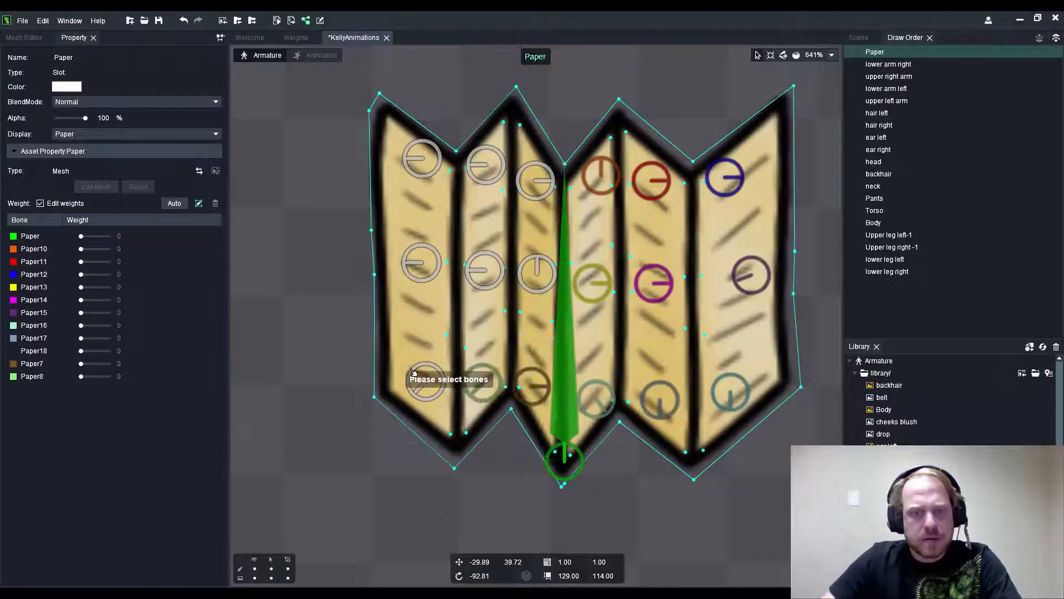
{"action": "left_click", "coordinate": [424, 381]}
{"action": "left_click", "coordinate": [541, 273]}
{"action": "left_click", "coordinate": [485, 270]}
{"action": "left_click", "coordinate": [421, 262]}
{"action": "left_click", "coordinate": [536, 183]}
{"action": "left_click", "coordinate": [487, 164]}
{"action": "left_click", "coordinate": [421, 158]}
{"action": "scroll", "coordinate": [438, 204], "scroll_direction": "down", "scroll_amount": 2}
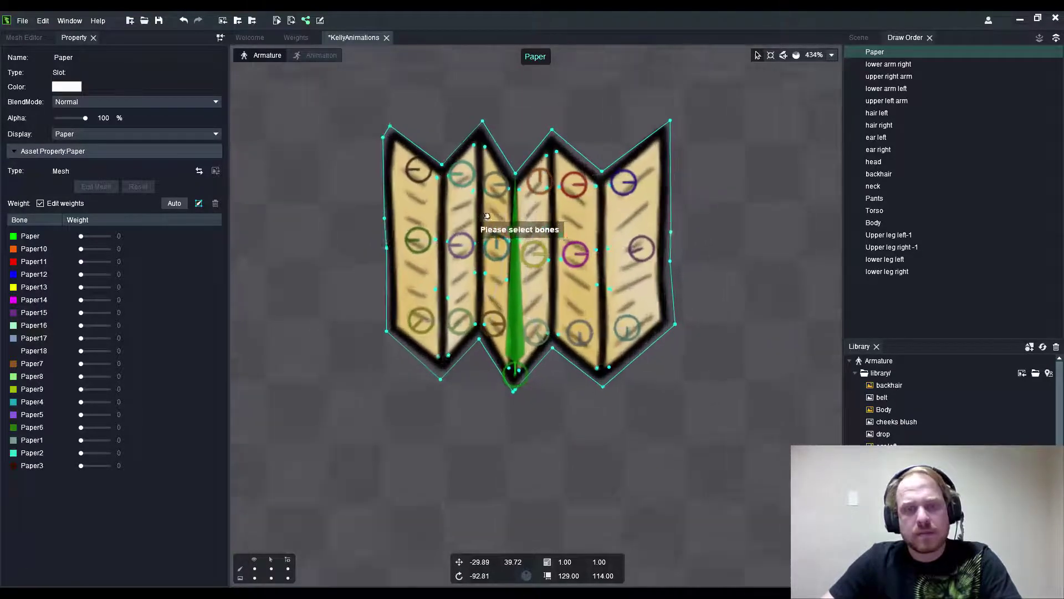
{"action": "scroll", "coordinate": [585, 235], "scroll_direction": "up", "scroll_amount": 2}
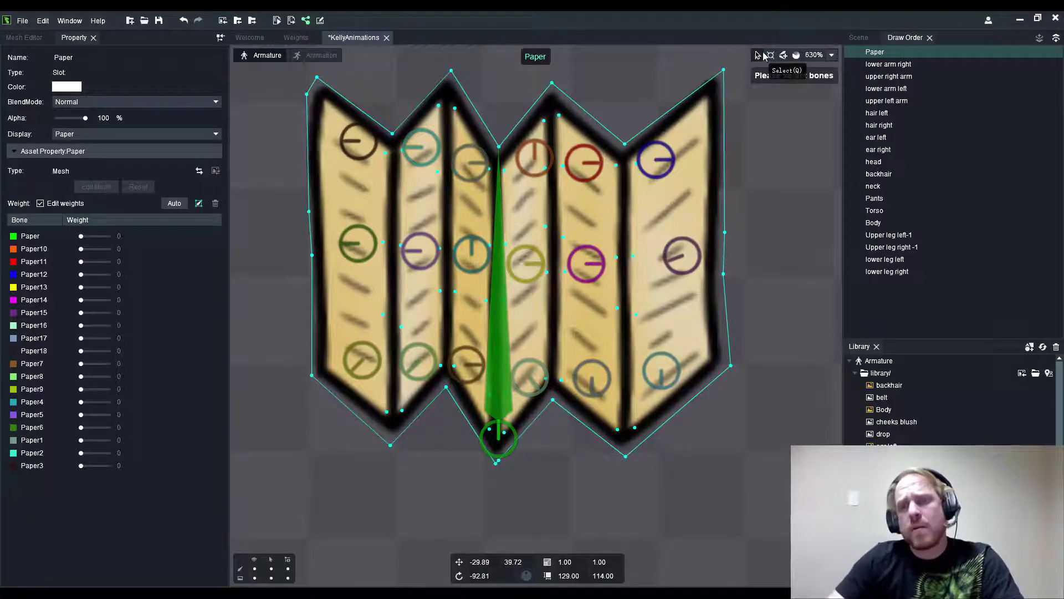
- Finish binding, test-drag Paper12 and another right bone, then undo the moves
{"action": "left_click", "coordinate": [758, 56]}
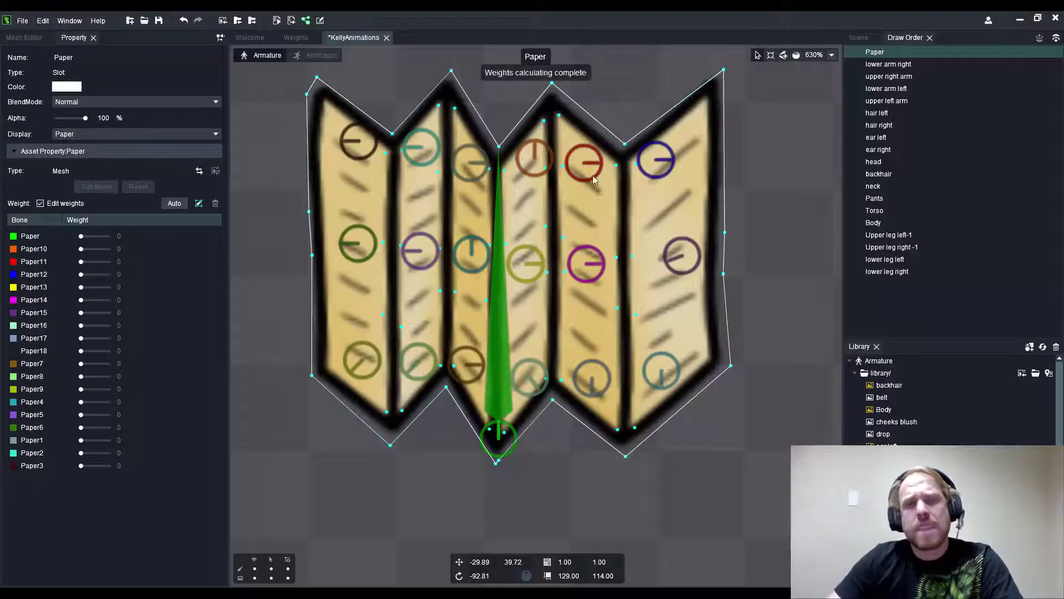
{"action": "scroll", "coordinate": [480, 308], "scroll_direction": "down", "scroll_amount": 2}
{"action": "left_click", "coordinate": [618, 199]}
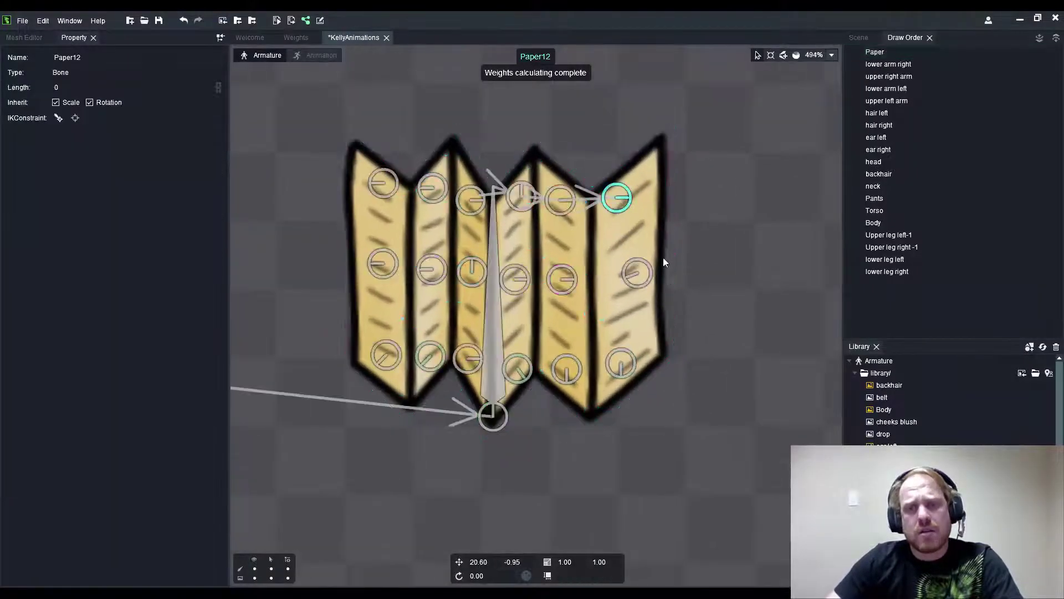
{"action": "left_click_drag", "start_coordinate": [630, 200], "coordinate": [683, 184]}
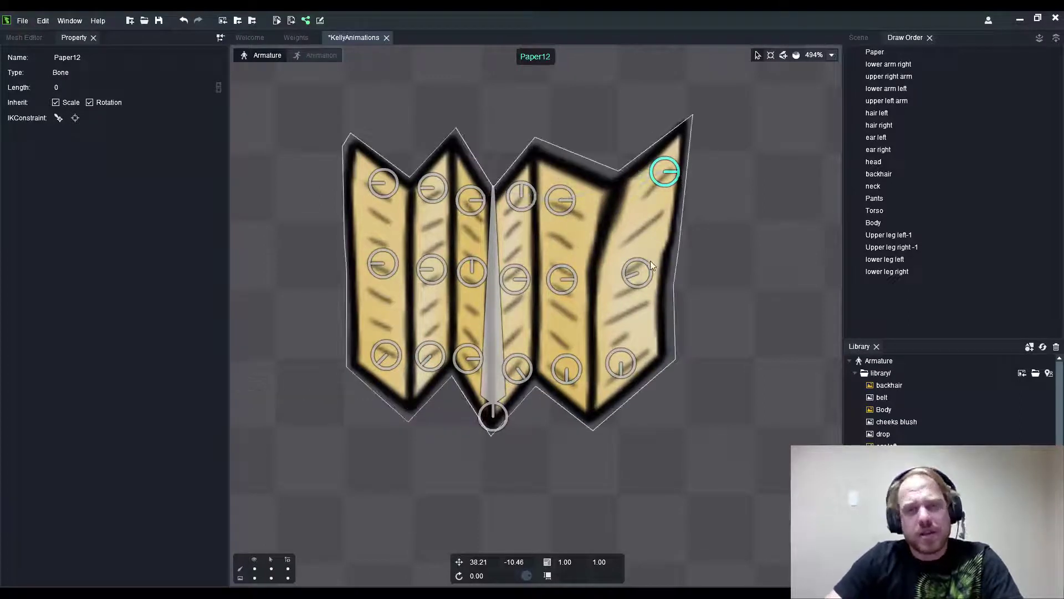
{"action": "left_click_drag", "start_coordinate": [646, 267], "coordinate": [697, 256]}
{"action": "right_click", "coordinate": [692, 219]}
{"action": "left_click", "coordinate": [718, 194]}
{"action": "key", "text": "ctrl+z"}
{"action": "key", "text": "ctrl+z"}
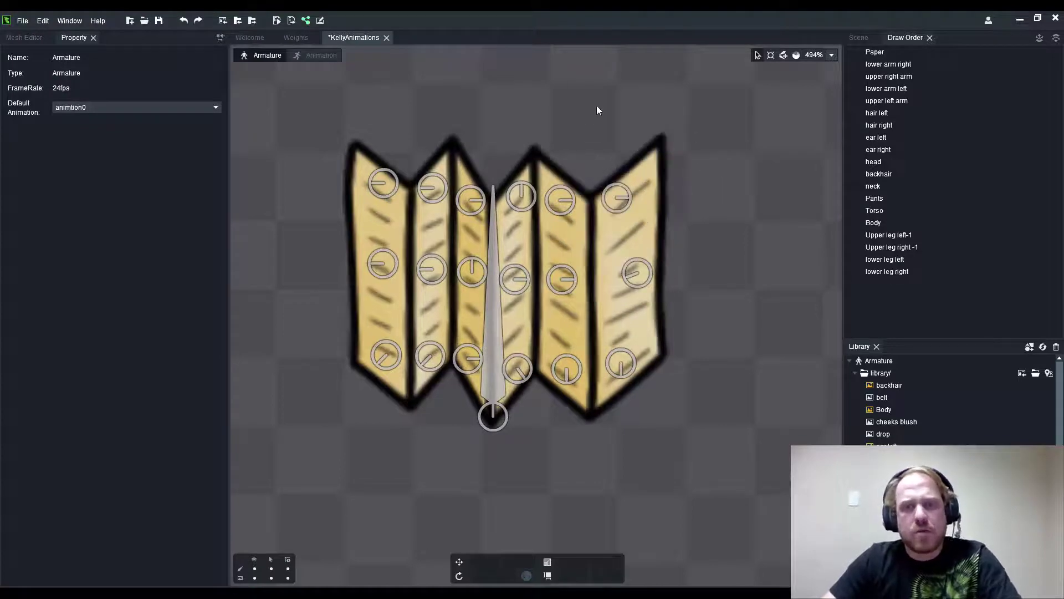
- Marquee-select the right-hand column of bones and pull it outward
{"action": "left_click_drag", "start_coordinate": [582, 85], "coordinate": [686, 458]}
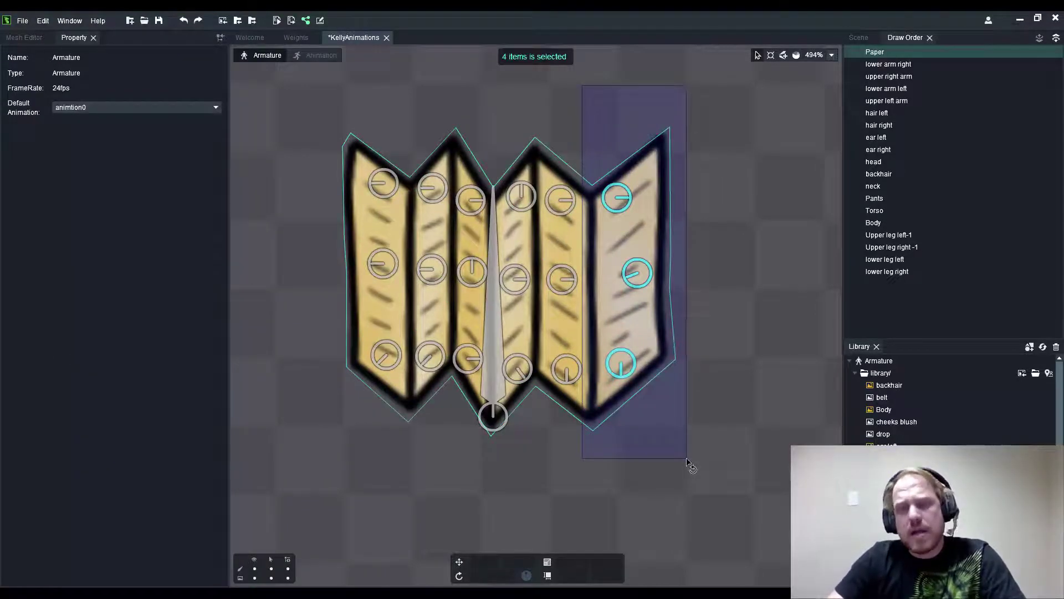
{"action": "left_click", "coordinate": [589, 256], "text": "ctrl"}
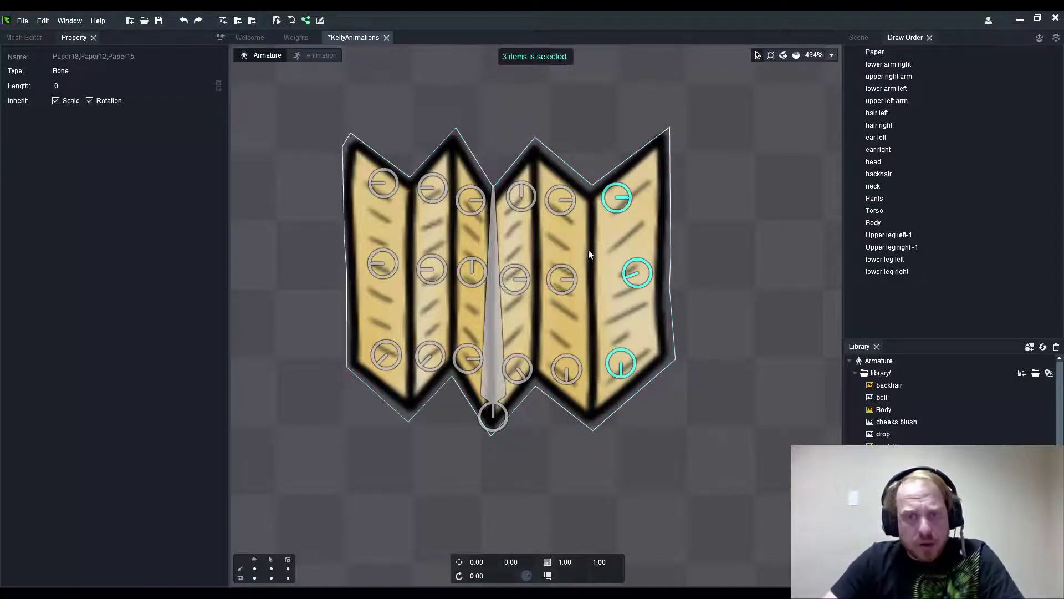
{"action": "scroll", "coordinate": [582, 247], "scroll_direction": "down", "scroll_amount": 1}
{"action": "left_click_drag", "start_coordinate": [591, 231], "coordinate": [679, 220]}
- Select the middle-right column of bones and drag it to the right
{"action": "left_click", "coordinate": [507, 111]}
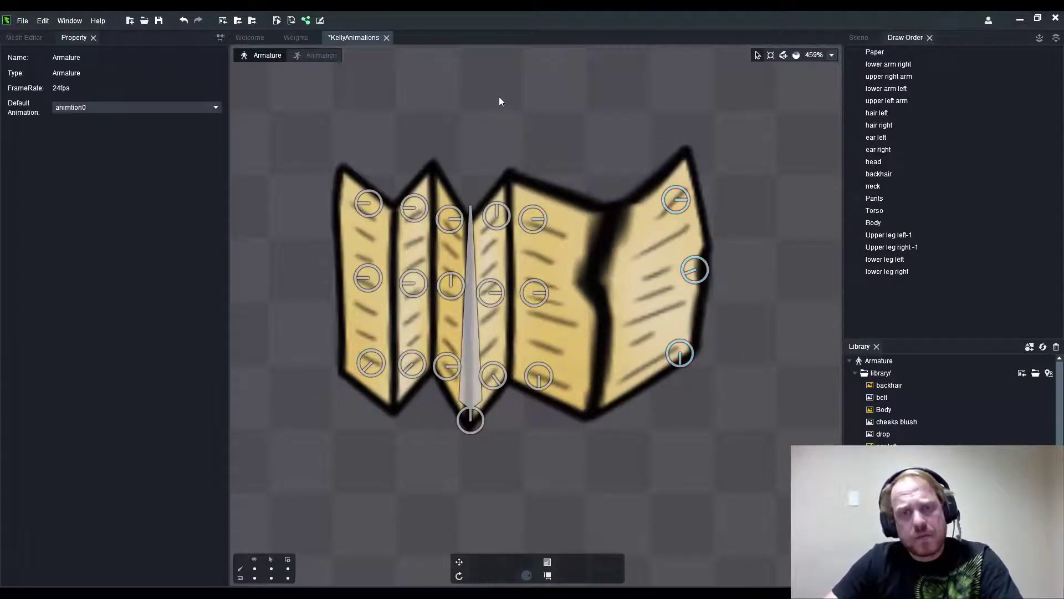
{"action": "left_click_drag", "start_coordinate": [499, 99], "coordinate": [588, 430]}
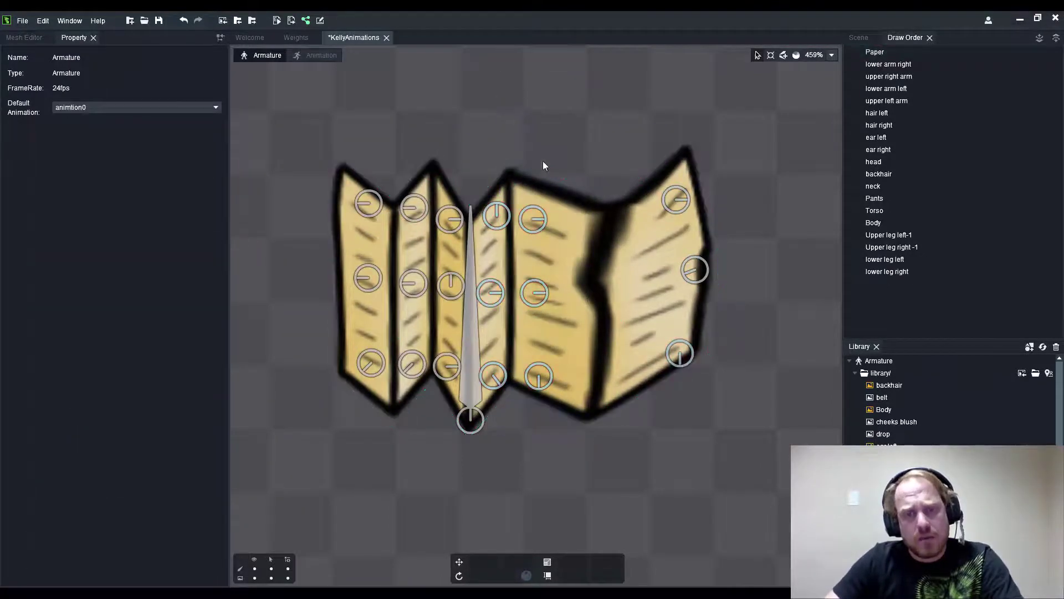
{"action": "left_click_drag", "start_coordinate": [517, 122], "coordinate": [597, 447]}
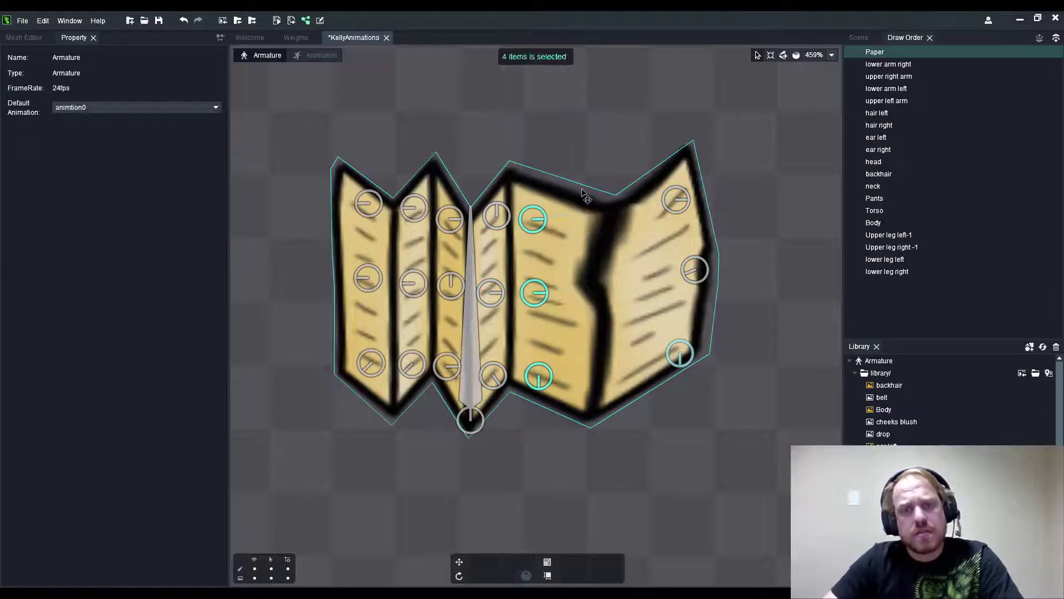
{"action": "left_click_drag", "start_coordinate": [536, 231], "coordinate": [609, 221]}
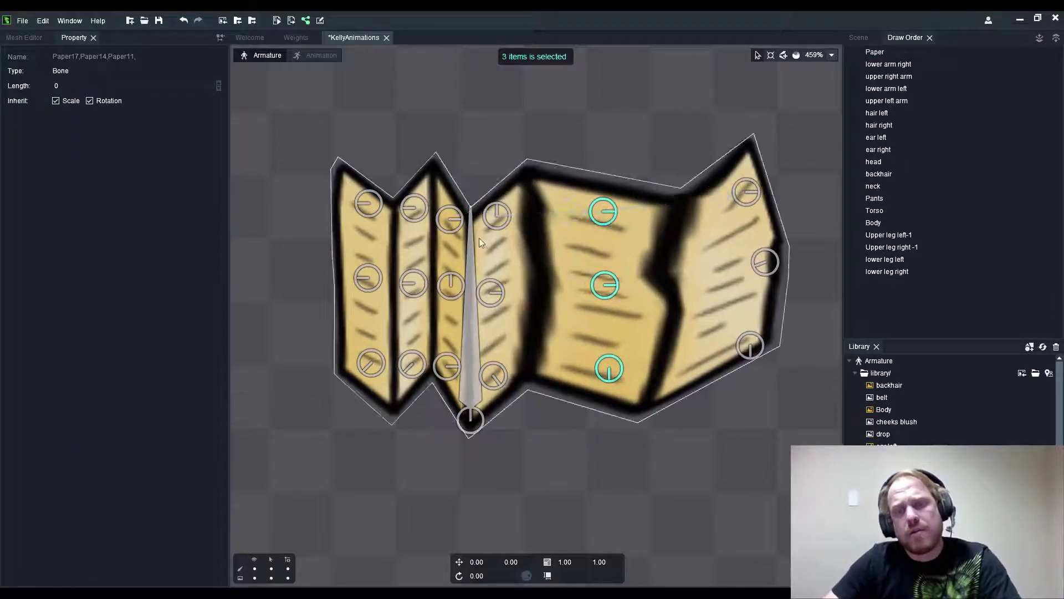
{"action": "scroll", "coordinate": [554, 227], "scroll_direction": "down", "scroll_amount": 3}
{"action": "scroll", "coordinate": [619, 221], "scroll_direction": "up", "scroll_amount": 2}
- Reselect the Paper mesh and move its top-right vertex outward
{"action": "left_click", "coordinate": [624, 204]}
{"action": "left_click", "coordinate": [623, 203]}
{"action": "left_click", "coordinate": [624, 150]}
{"action": "scroll", "coordinate": [624, 150], "scroll_direction": "up", "scroll_amount": 3}
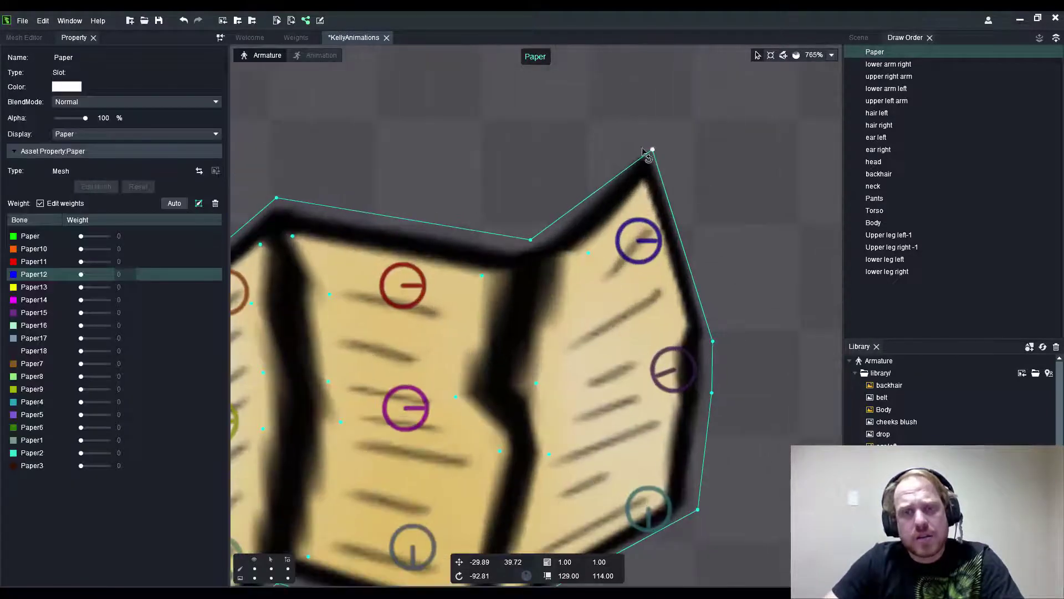
{"action": "left_click_drag", "start_coordinate": [677, 149], "coordinate": [745, 143]}
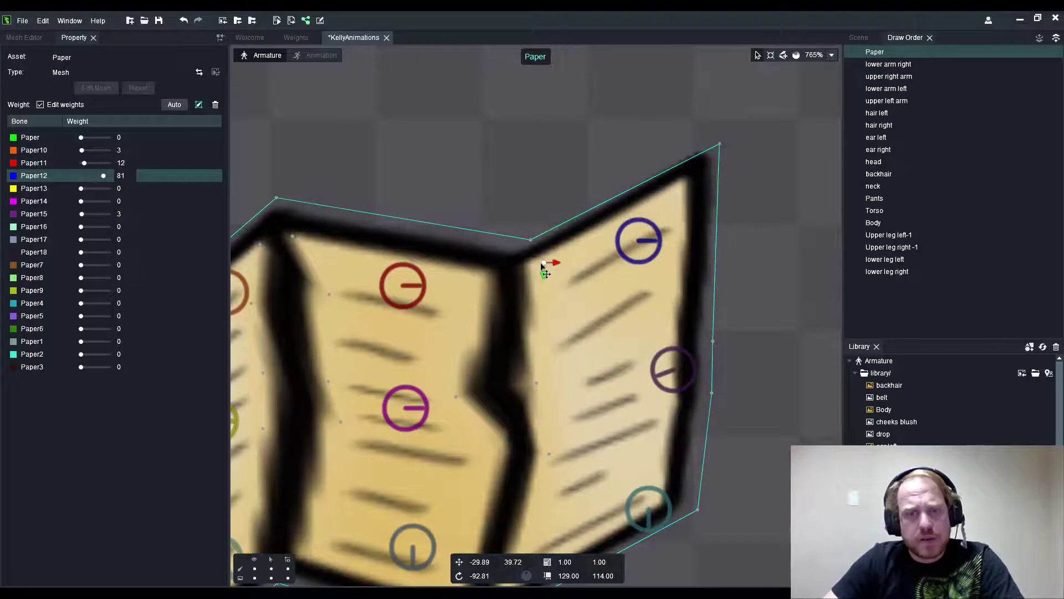
- Check crease vertex weights and shift one crease vertex right to straighten the fold
{"action": "left_click", "coordinate": [509, 274]}
{"action": "left_click", "coordinate": [543, 263]}
{"action": "scroll", "coordinate": [530, 273], "scroll_direction": "down", "scroll_amount": 2}
{"action": "scroll", "coordinate": [453, 362], "scroll_direction": "up", "scroll_amount": 4}
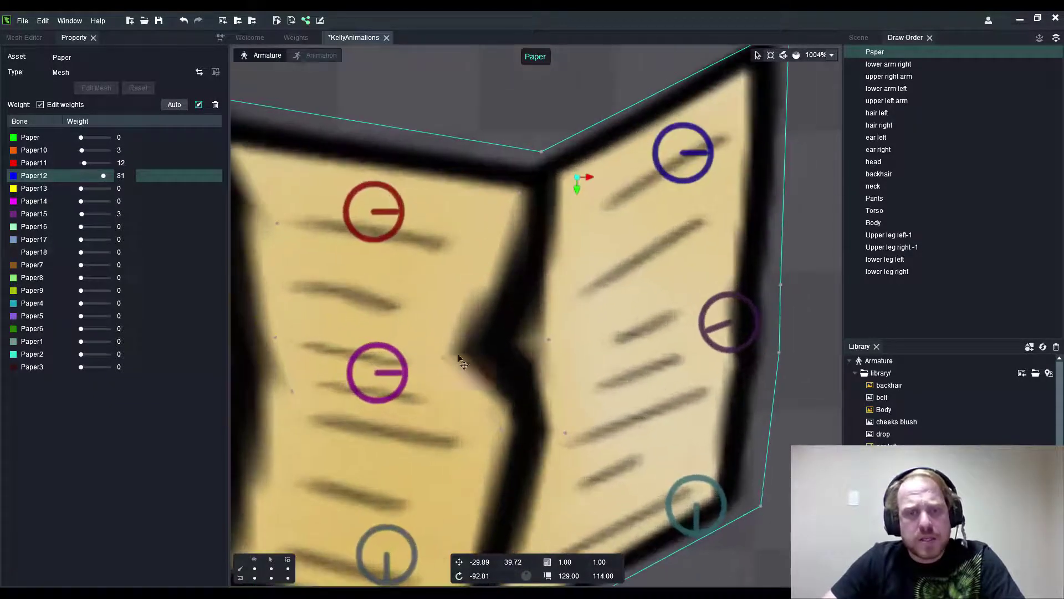
{"action": "left_click_drag", "start_coordinate": [451, 358], "coordinate": [554, 345]}
- Select further crease vertices and nudge one near the lower edge to reshape the crease
{"action": "left_click", "coordinate": [511, 349]}
{"action": "scroll", "coordinate": [527, 377], "scroll_direction": "down", "scroll_amount": 2}
{"action": "scroll", "coordinate": [499, 399], "scroll_direction": "up", "scroll_amount": 3}
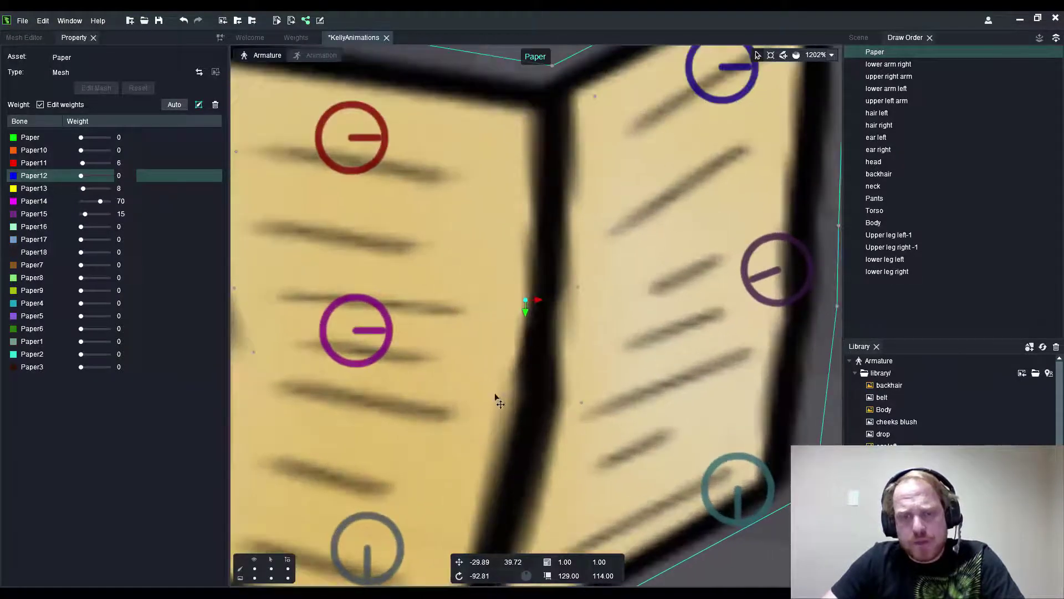
{"action": "scroll", "coordinate": [531, 409], "scroll_direction": "down", "scroll_amount": 2}
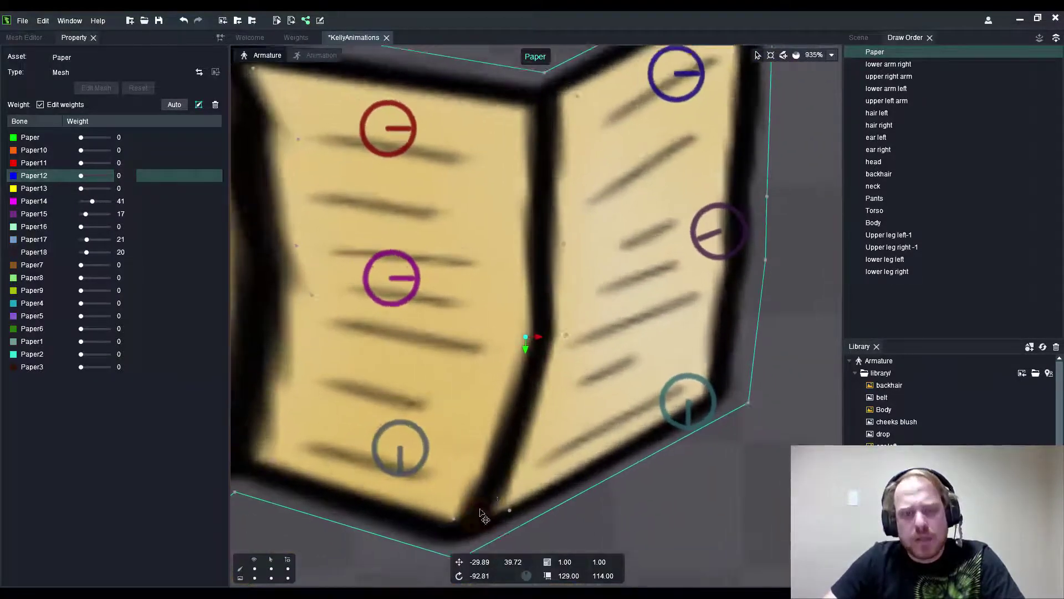
{"action": "scroll", "coordinate": [523, 395], "scroll_direction": "up", "scroll_amount": 1}
{"action": "scroll", "coordinate": [516, 410], "scroll_direction": "down", "scroll_amount": 2}
{"action": "scroll", "coordinate": [504, 415], "scroll_direction": "up", "scroll_amount": 2}
{"action": "left_click", "coordinate": [506, 414]}
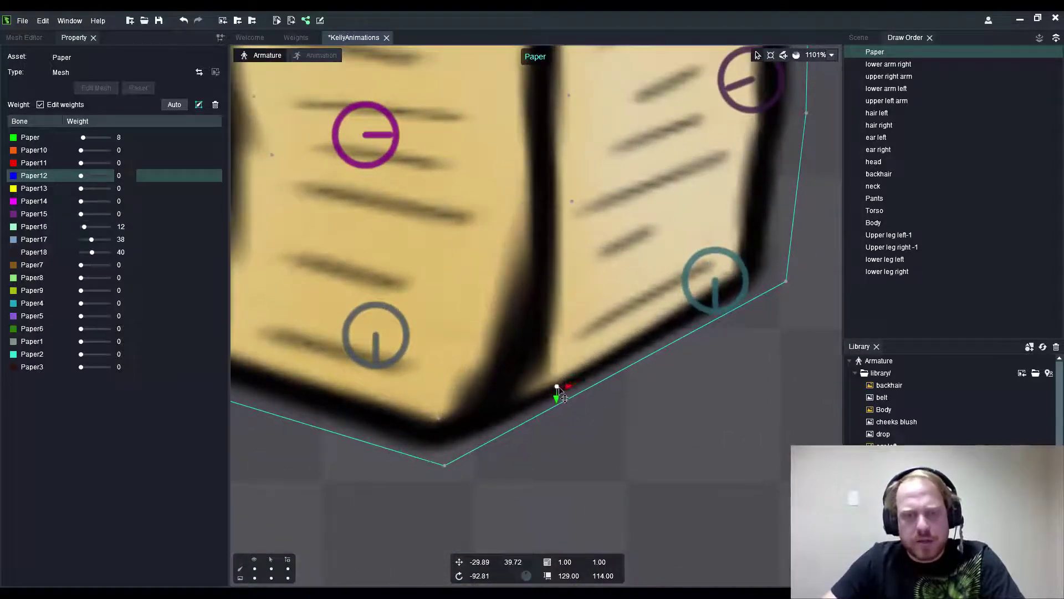
{"action": "left_click_drag", "start_coordinate": [438, 428], "coordinate": [527, 402]}
- Move the next lower crease vertex to align the fold
{"action": "left_click", "coordinate": [438, 423]}
{"action": "left_click_drag", "start_coordinate": [446, 467], "coordinate": [522, 440]}
{"action": "scroll", "coordinate": [620, 244], "scroll_direction": "down", "scroll_amount": 3}
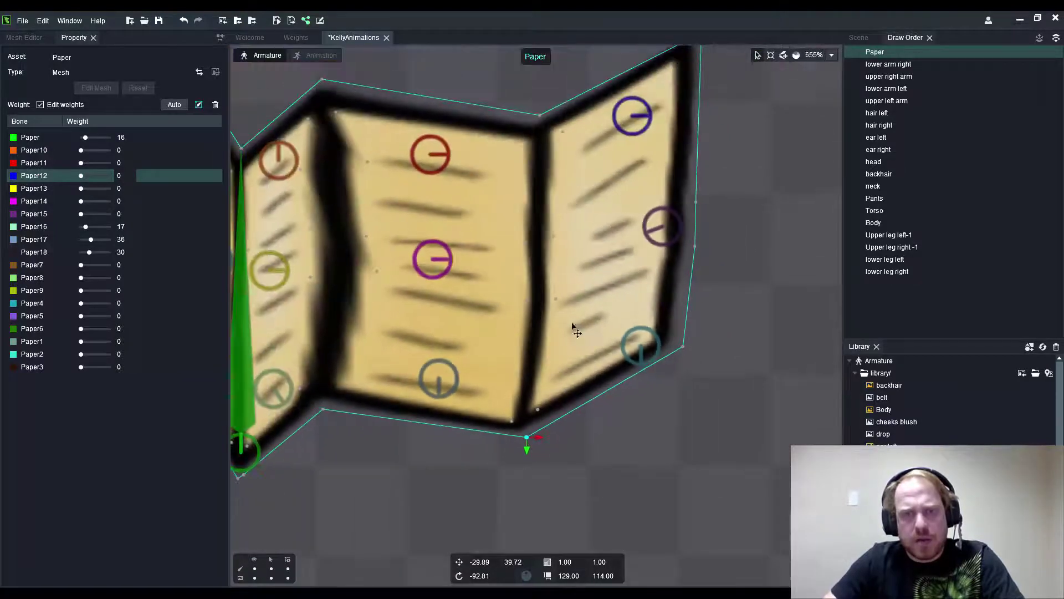
{"action": "scroll", "coordinate": [581, 229], "scroll_direction": "up", "scroll_amount": 2}
{"action": "scroll", "coordinate": [580, 229], "scroll_direction": "down", "scroll_amount": 2}
- Widen the fold band and slide the top-edge vertices along the fold
{"action": "scroll", "coordinate": [574, 270], "scroll_direction": "down", "scroll_amount": 2}
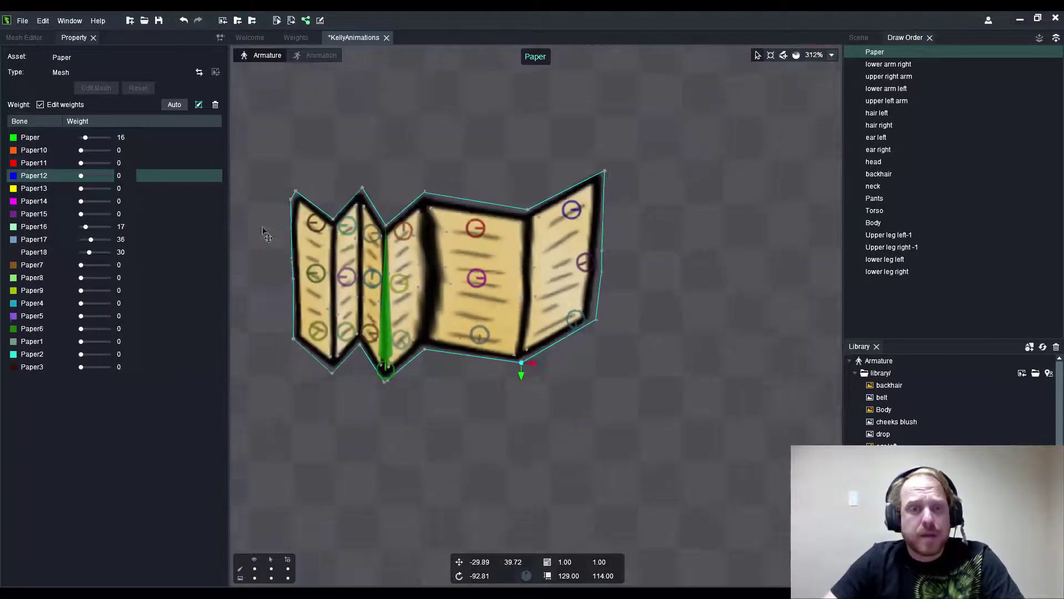
{"action": "scroll", "coordinate": [689, 295], "scroll_direction": "up", "scroll_amount": 5}
{"action": "left_click", "coordinate": [624, 213]}
{"action": "left_click_drag", "start_coordinate": [592, 217], "coordinate": [625, 222]}
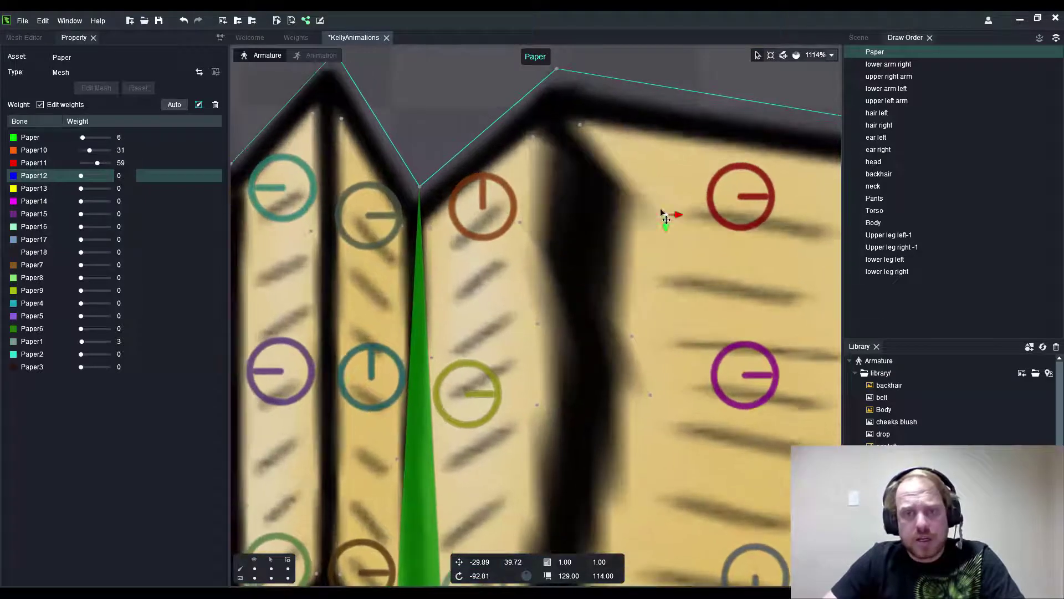
{"action": "left_click", "coordinate": [656, 128]}
{"action": "left_click_drag", "start_coordinate": [529, 138], "coordinate": [454, 144]}
{"action": "left_click_drag", "start_coordinate": [560, 70], "coordinate": [615, 68]}
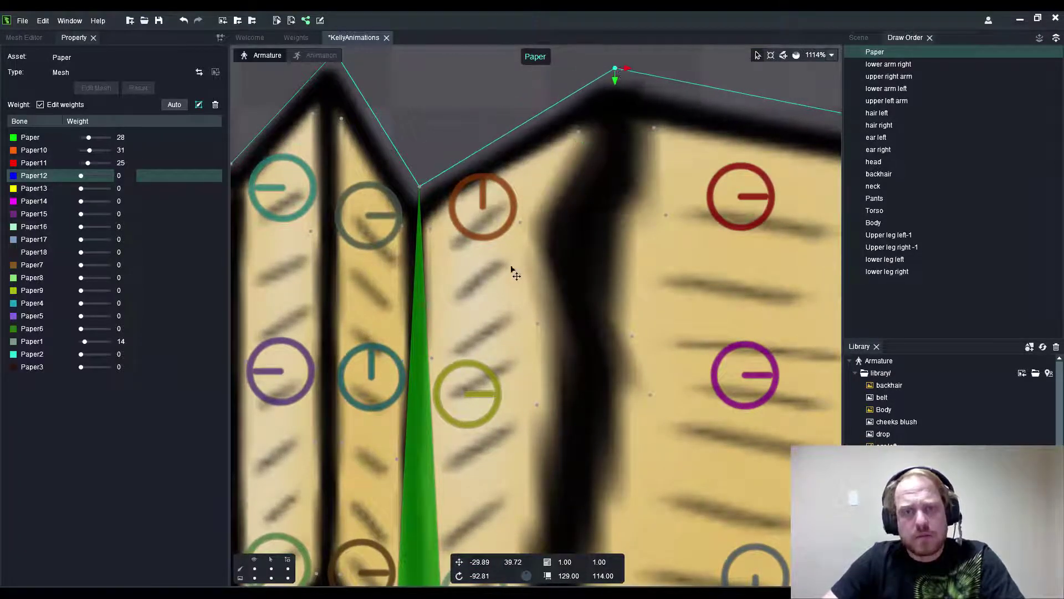
- Shift several fold-band vertices left and right onto the dark band
{"action": "left_click_drag", "start_coordinate": [557, 224], "coordinate": [651, 216]}
{"action": "left_click_drag", "start_coordinate": [654, 125], "coordinate": [641, 128]}
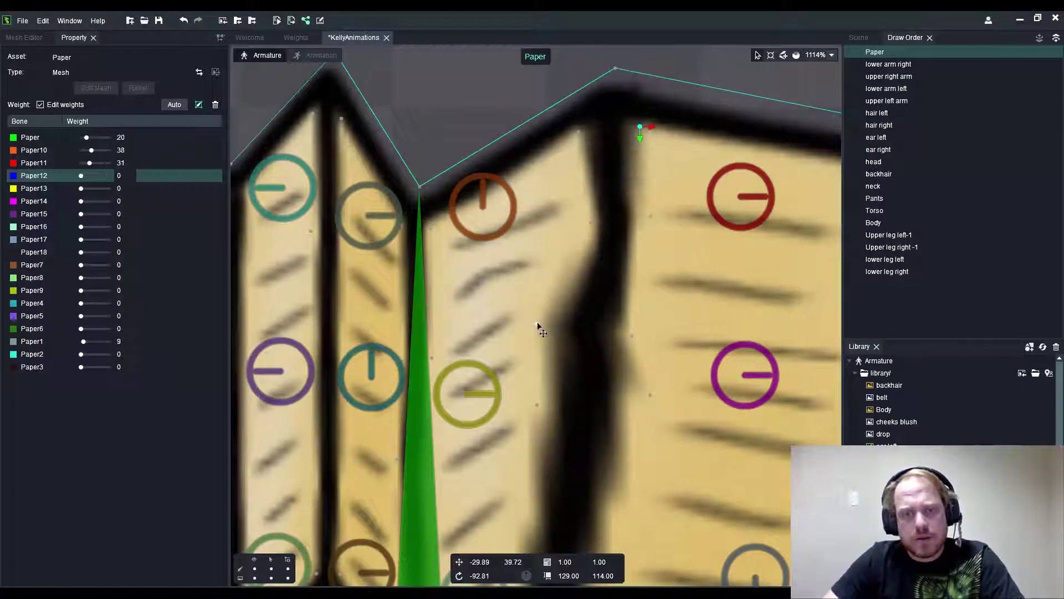
{"action": "left_click_drag", "start_coordinate": [537, 324], "coordinate": [576, 339]}
{"action": "left_click_drag", "start_coordinate": [531, 411], "coordinate": [586, 424]}
{"action": "left_click_drag", "start_coordinate": [651, 394], "coordinate": [637, 409]}
{"action": "scroll", "coordinate": [593, 333], "scroll_direction": "down", "scroll_amount": 5}
{"action": "scroll", "coordinate": [543, 227], "scroll_direction": "up", "scroll_amount": 5}
{"action": "scroll", "coordinate": [529, 266], "scroll_direction": "up", "scroll_amount": 1}
- Undo a mistaken vertex move and bring the lower outline vertex to the fold
{"action": "left_click_drag", "start_coordinate": [493, 331], "coordinate": [602, 341]}
{"action": "key", "text": "ctrl+z"}
{"action": "left_click_drag", "start_coordinate": [519, 361], "coordinate": [564, 357]}
{"action": "scroll", "coordinate": [549, 305], "scroll_direction": "down", "scroll_amount": 5}
{"action": "scroll", "coordinate": [532, 277], "scroll_direction": "up", "scroll_amount": 8}
- Align the remaining vertices with the dark fold line and set the top vertex at the fold corner
{"action": "left_click_drag", "start_coordinate": [516, 266], "coordinate": [530, 265]}
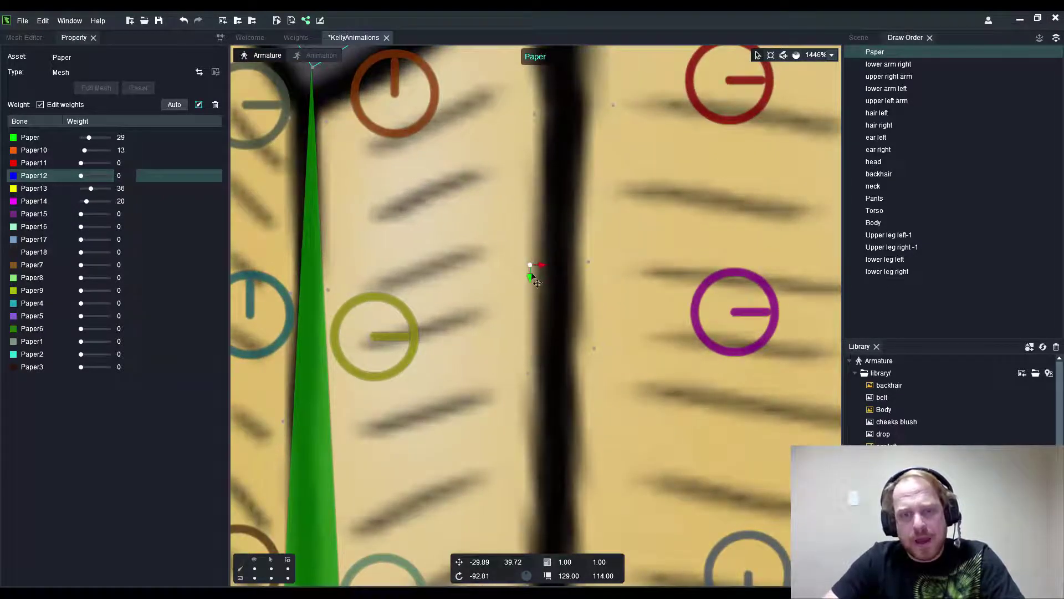
{"action": "left_click_drag", "start_coordinate": [527, 372], "coordinate": [537, 372]}
{"action": "scroll", "coordinate": [596, 352], "scroll_direction": "down", "scroll_amount": 4}
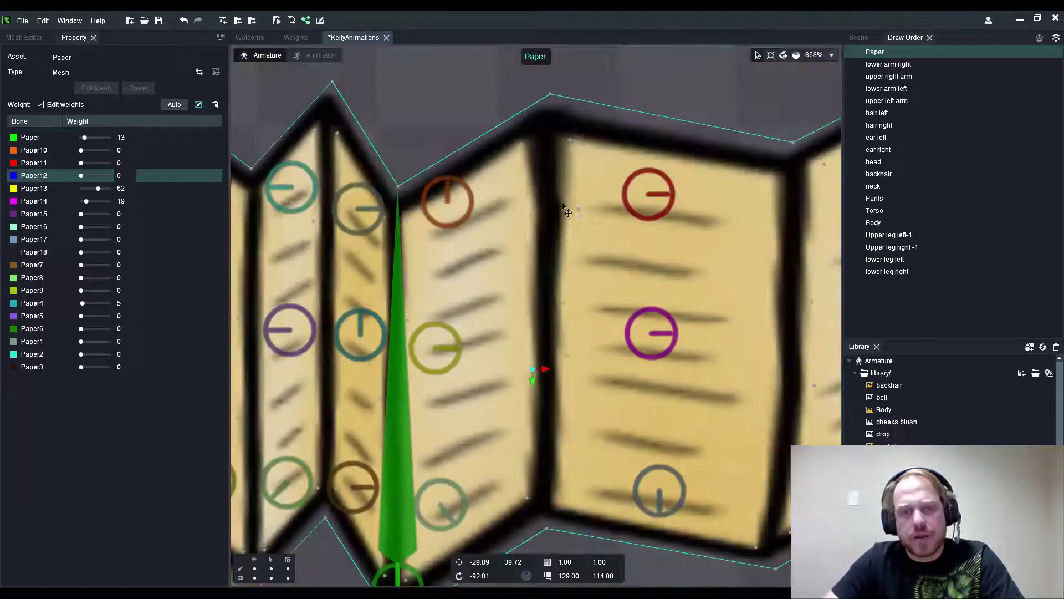
{"action": "scroll", "coordinate": [535, 107], "scroll_direction": "up", "scroll_amount": 4}
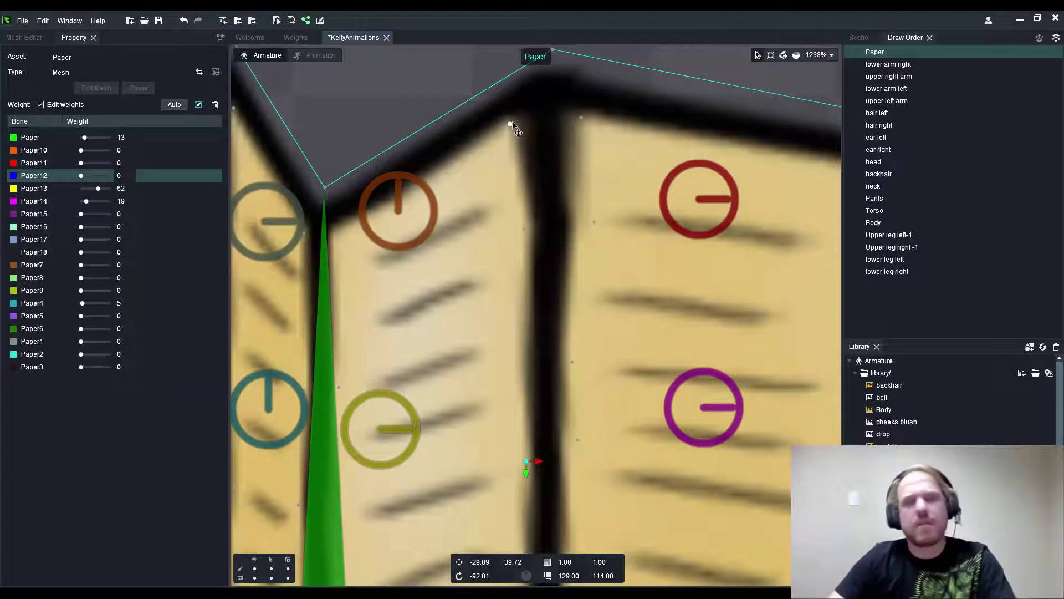
{"action": "left_click_drag", "start_coordinate": [511, 124], "coordinate": [527, 113]}
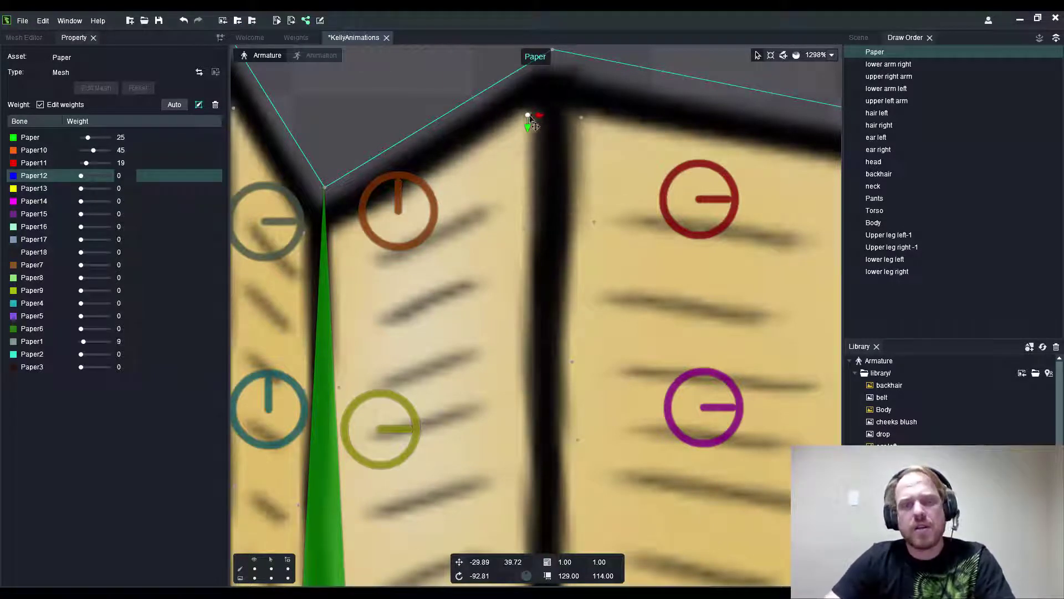
{"action": "scroll", "coordinate": [528, 114], "scroll_direction": "down", "scroll_amount": 4}
{"action": "left_click", "coordinate": [667, 352]}
{"action": "scroll", "coordinate": [650, 334], "scroll_direction": "down", "scroll_amount": 2}
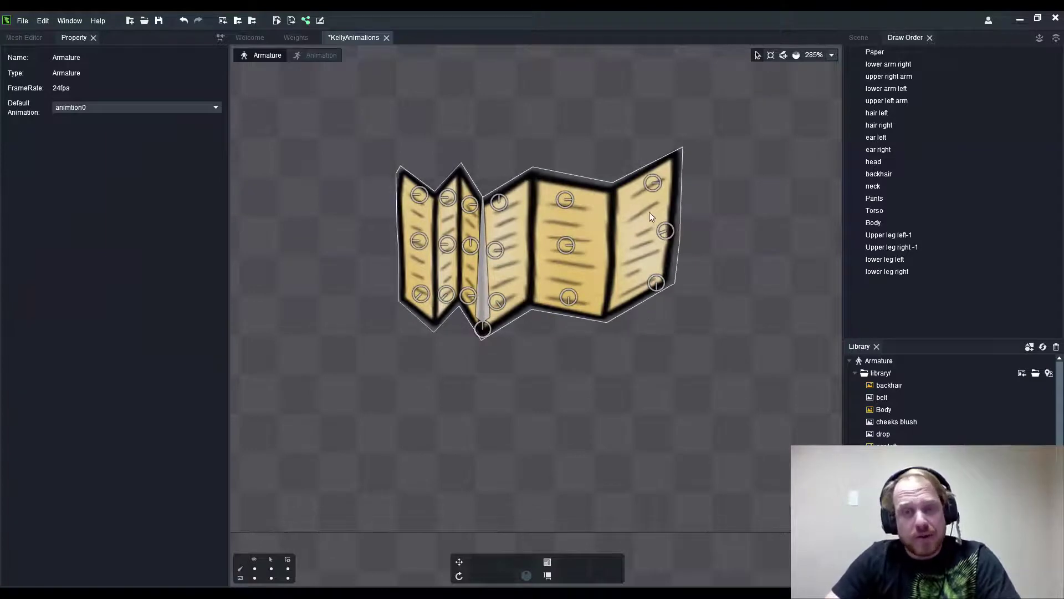
{"action": "left_click", "coordinate": [655, 185]}
{"action": "left_click", "coordinate": [665, 231]}
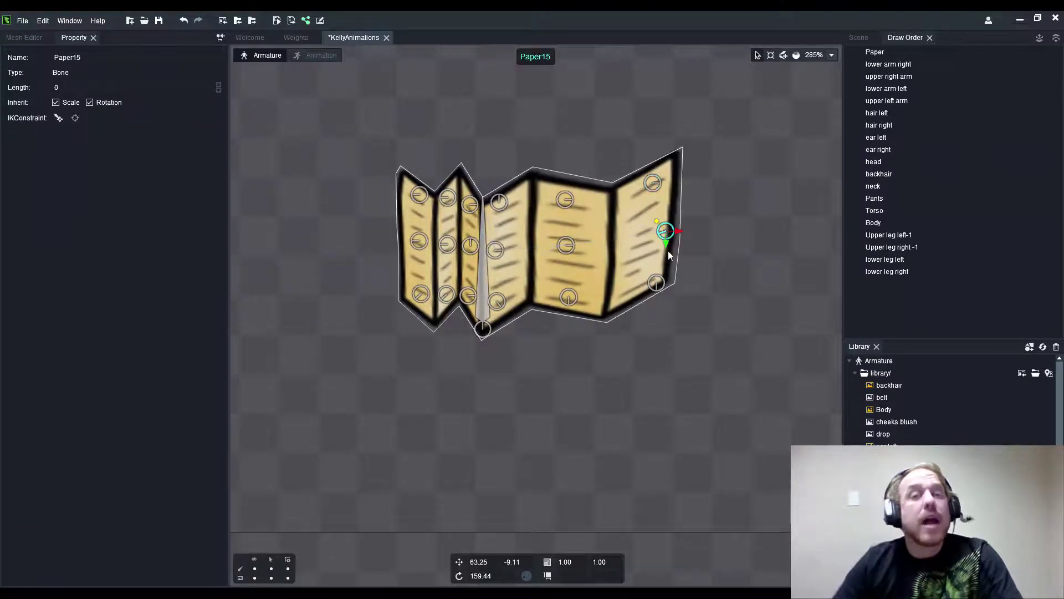